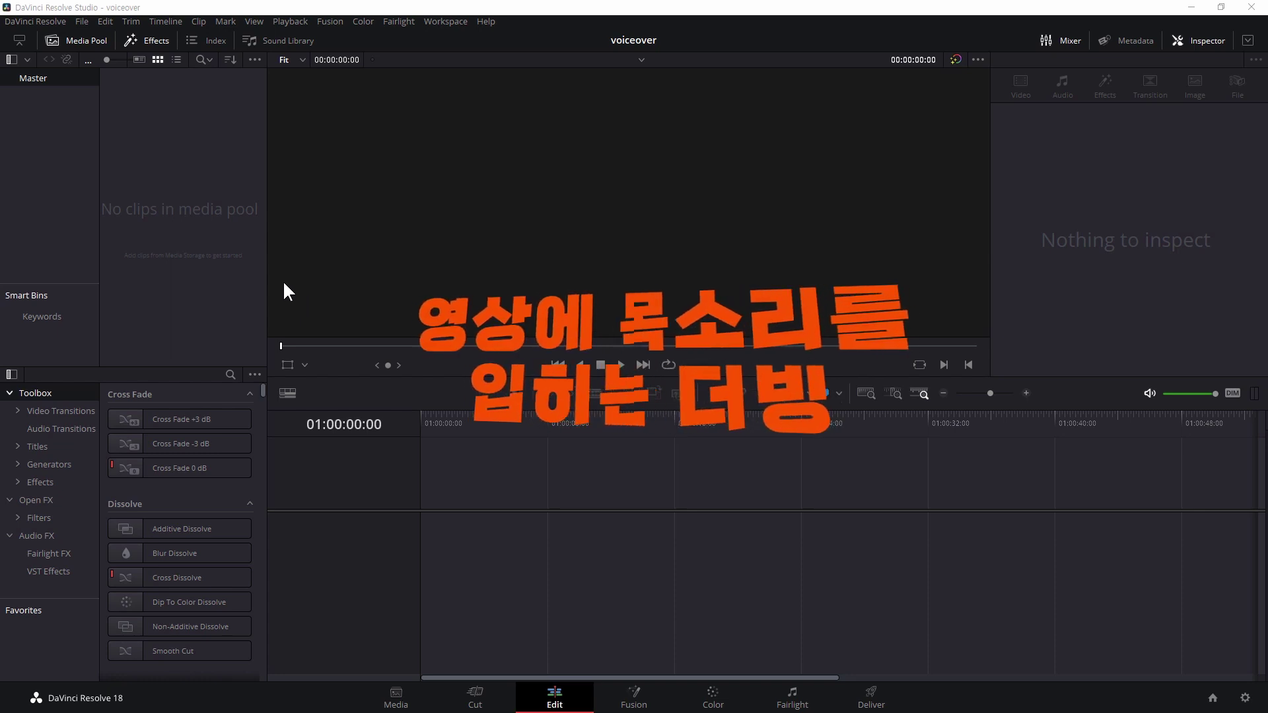
Step: Create a new empty timeline named Timeline 1 with one video track and one stereo audio track, using the project settings
right_click(154, 195)
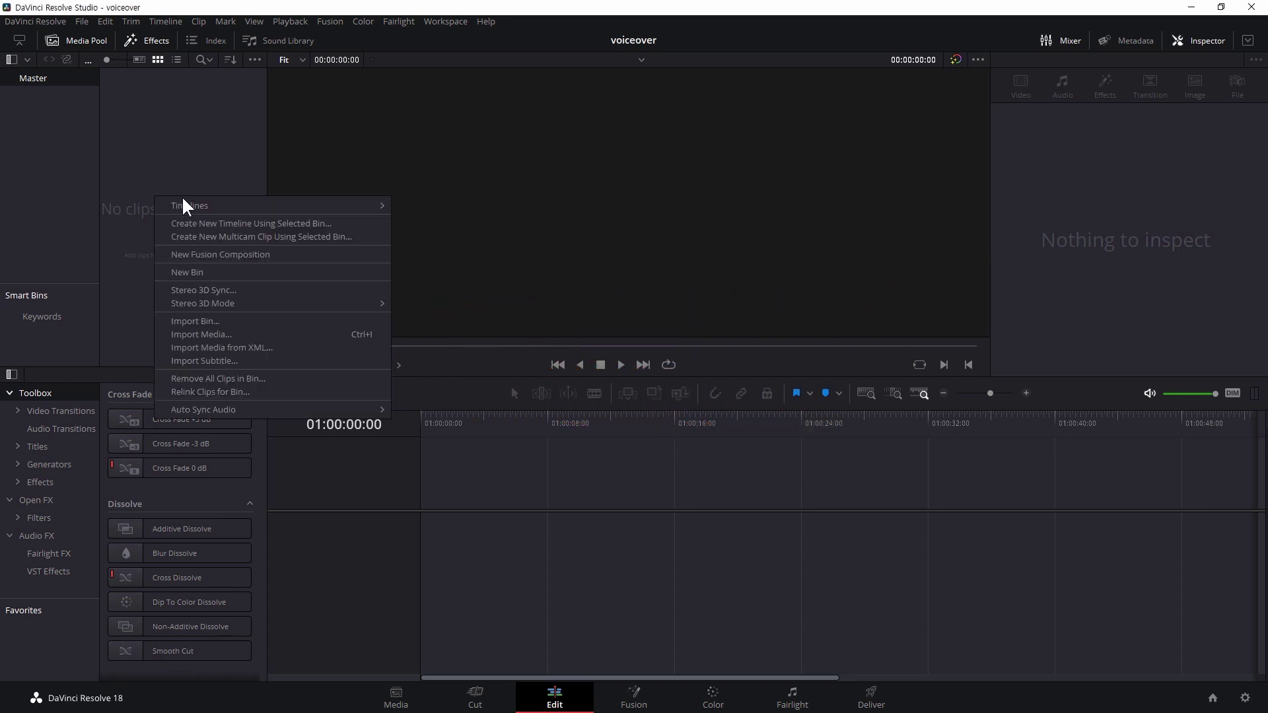
mouse_move(186, 202)
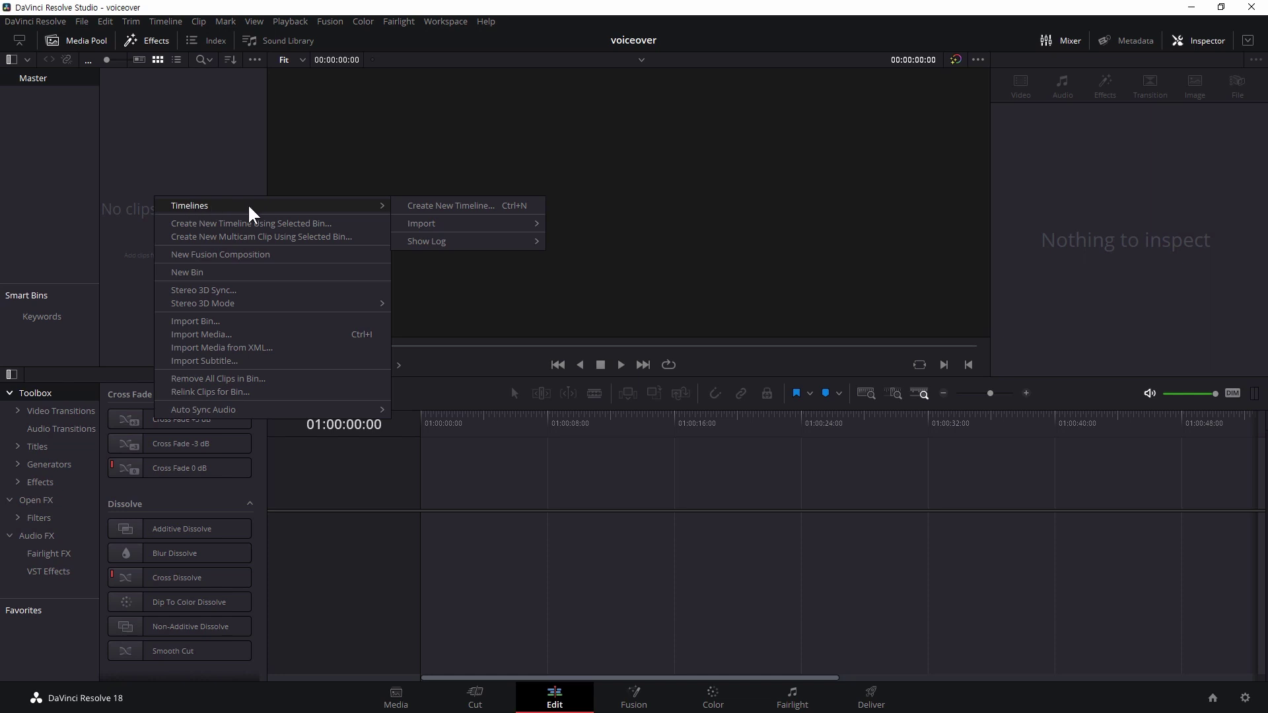
click(429, 206)
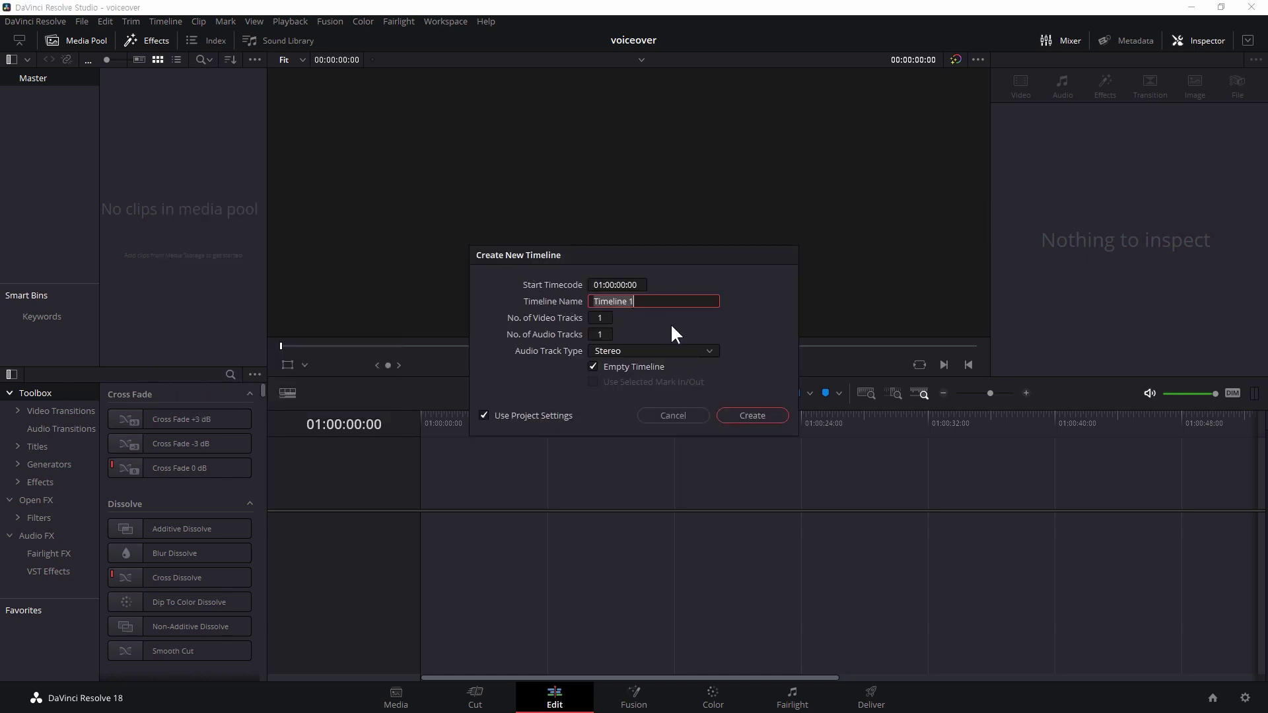
click(754, 416)
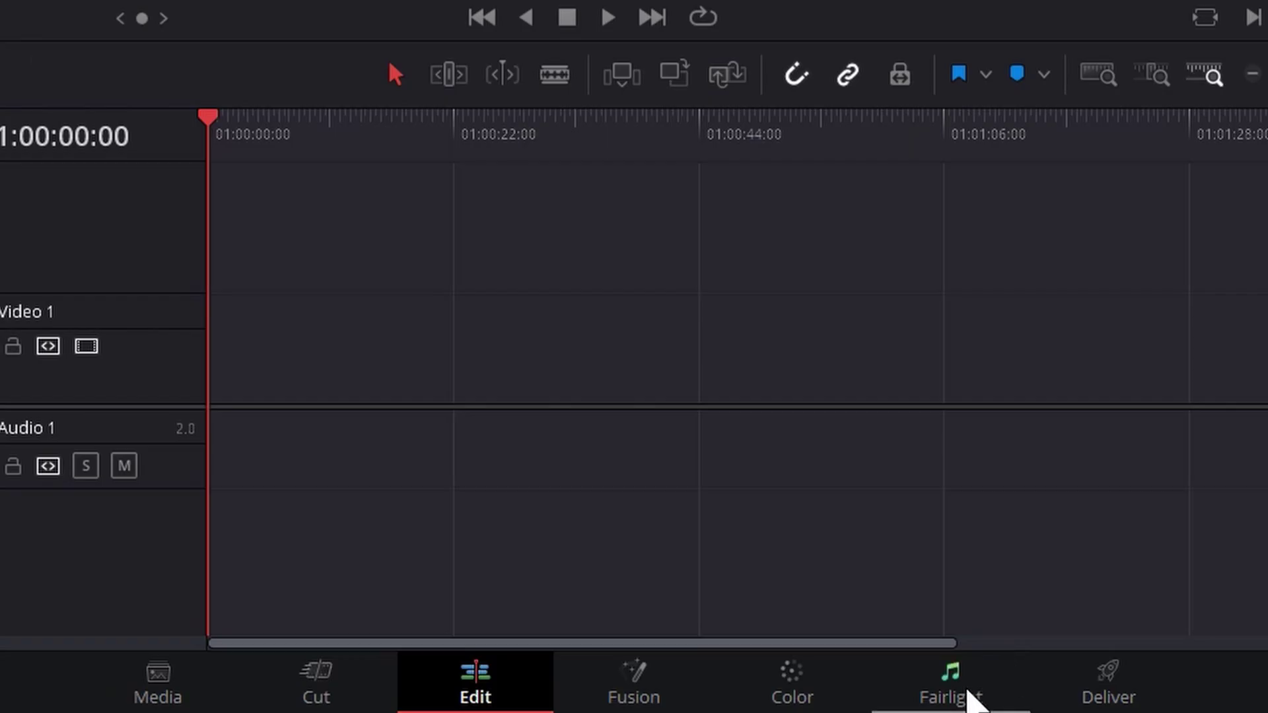
Step: Switch to the Fairlight page and add a mono audio track to the timeline
click(796, 698)
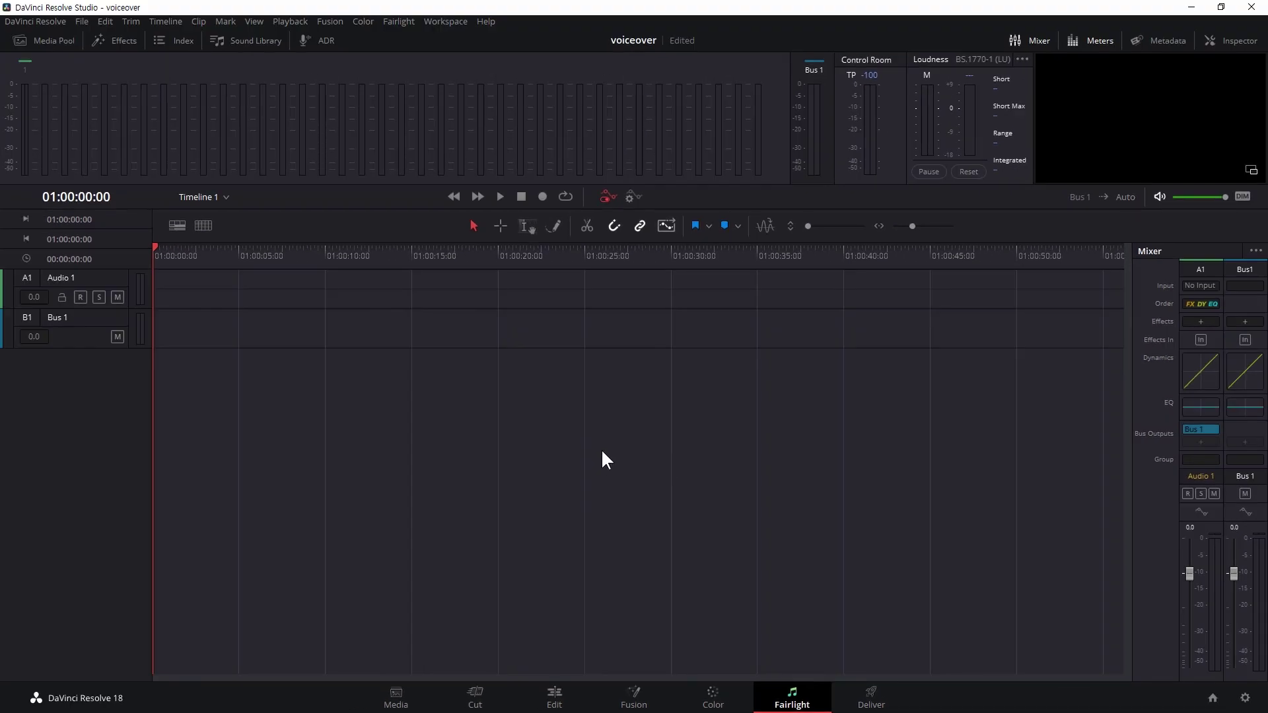
right_click(84, 373)
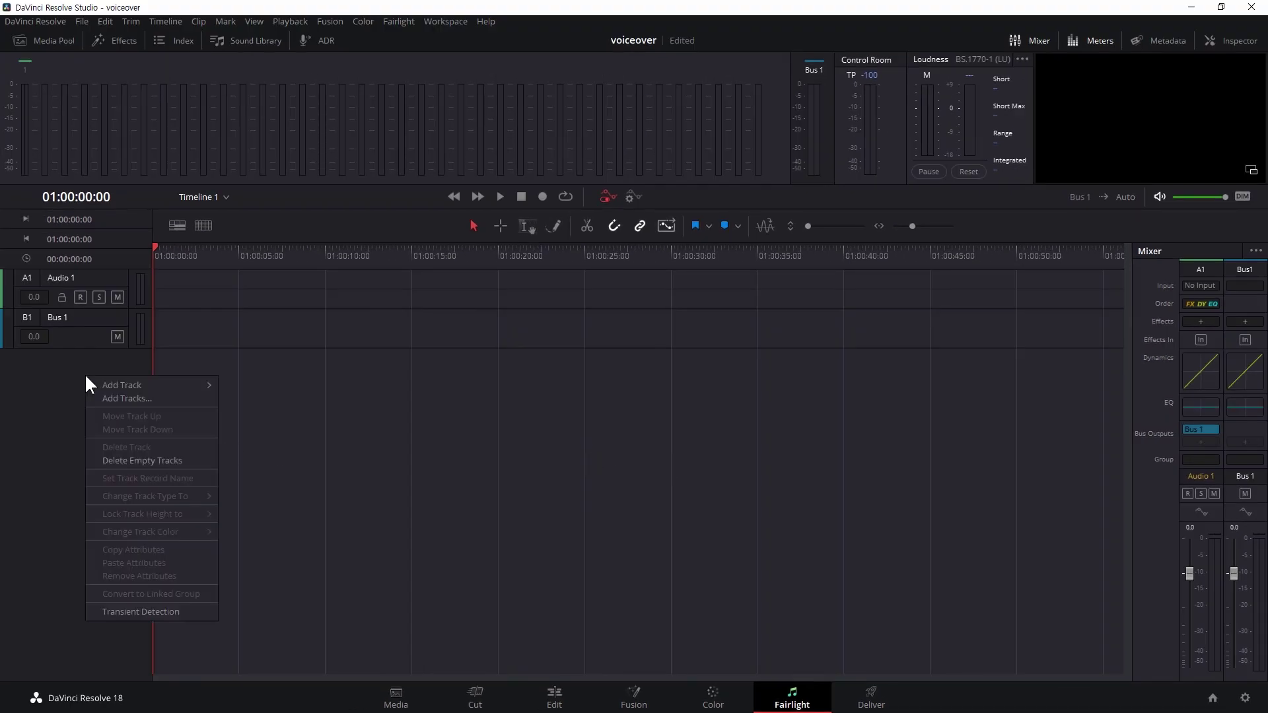
mouse_move(122, 381)
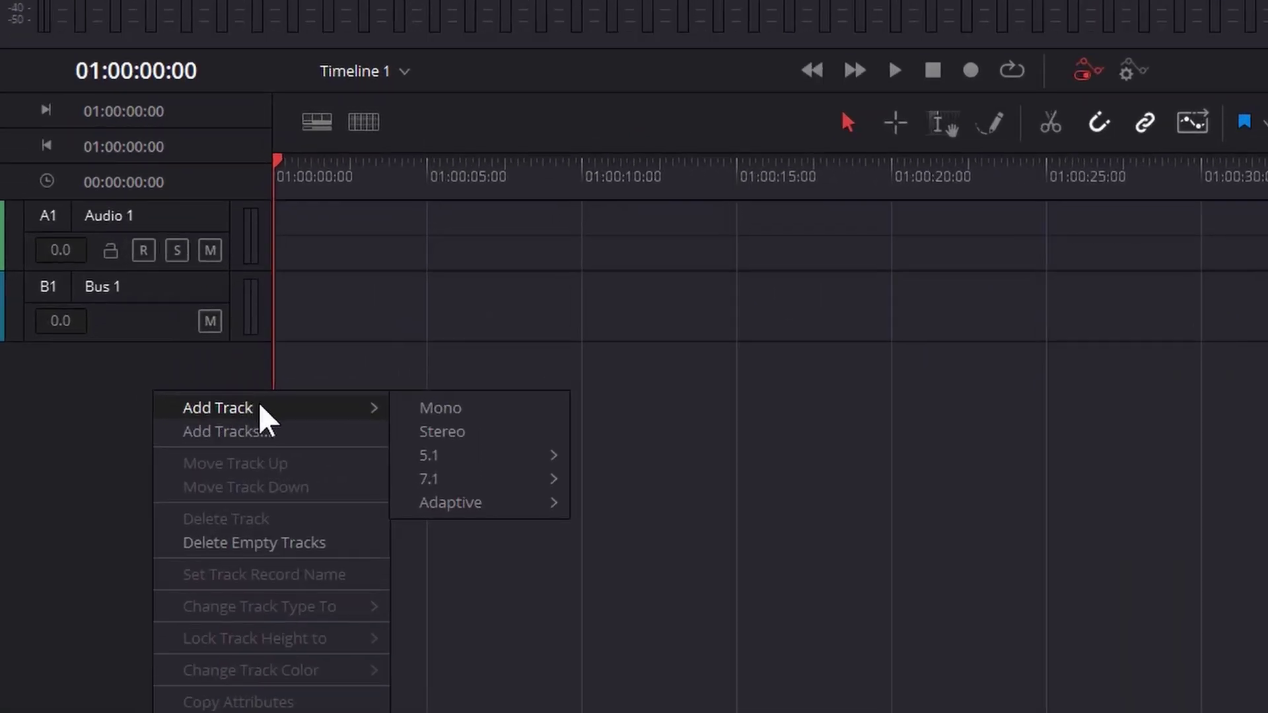
click(473, 407)
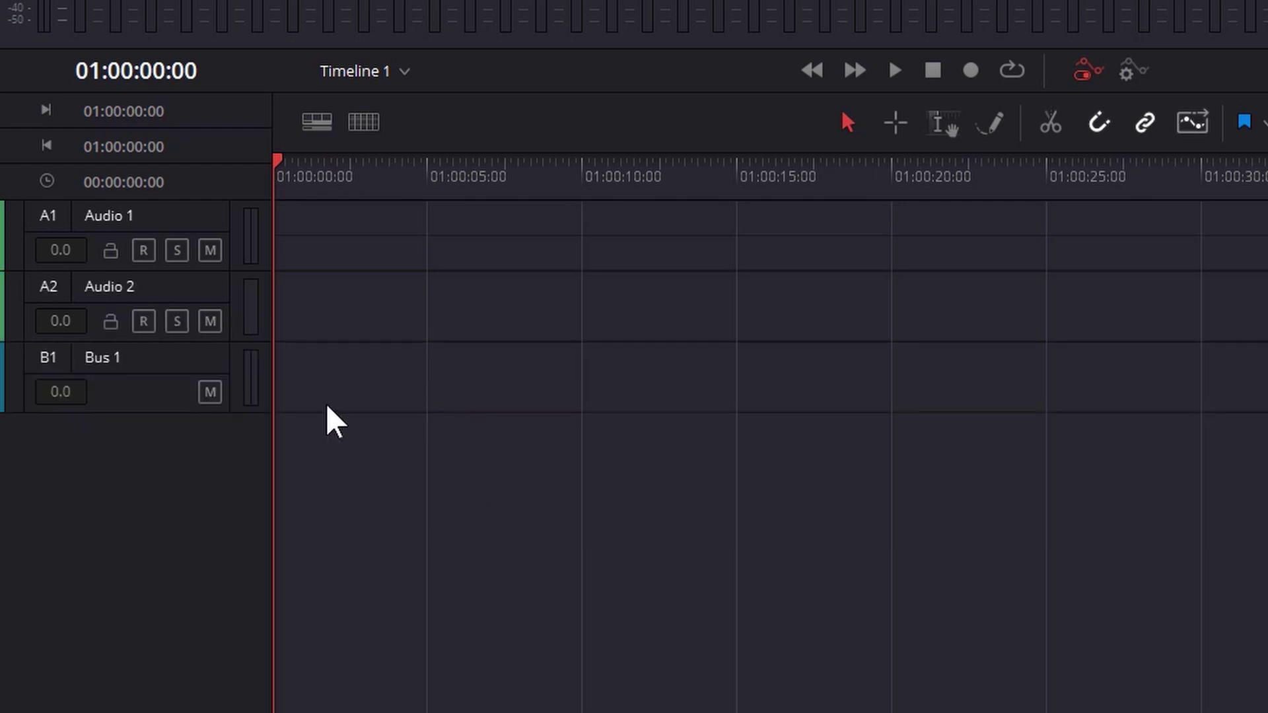
Step: Rename the newly added Audio 2 track as 녹음
double_click(155, 286)
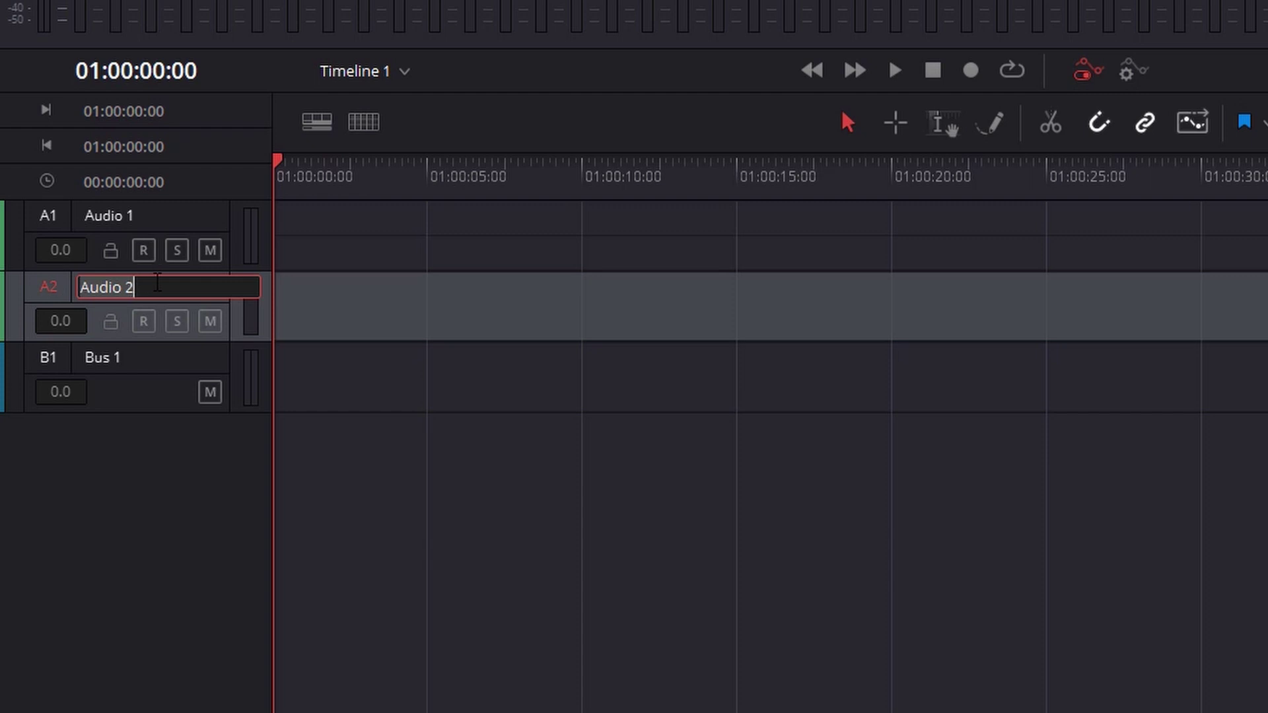
key(ctrl+a)
text(녹음)
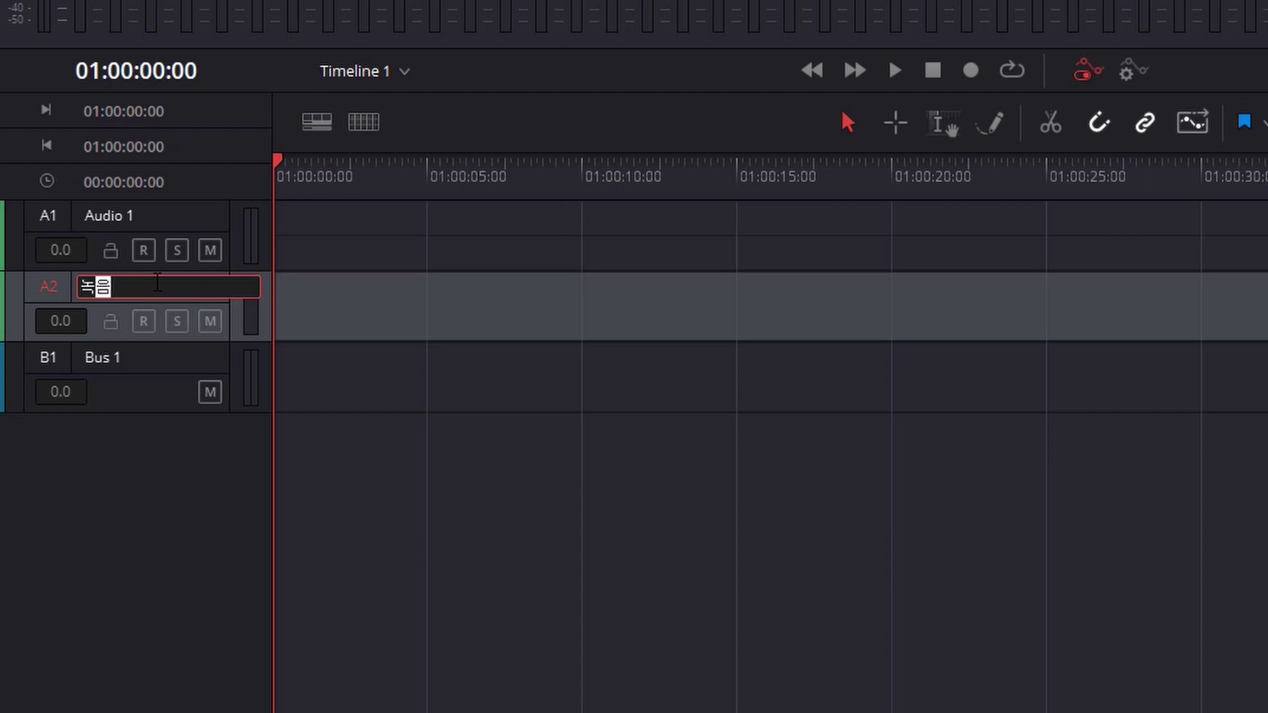
click(122, 512)
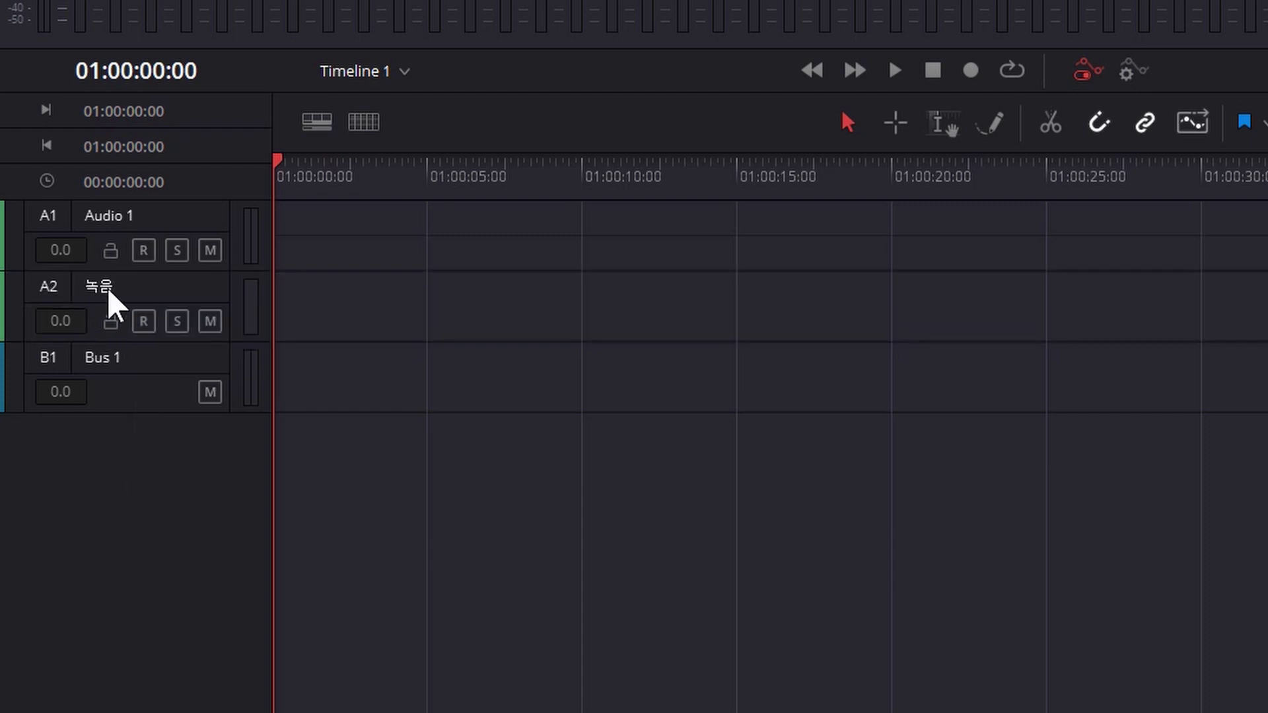
Step: Patch the first microphone audio input to the 녹음 track input in Patch Input/Output
click(147, 306)
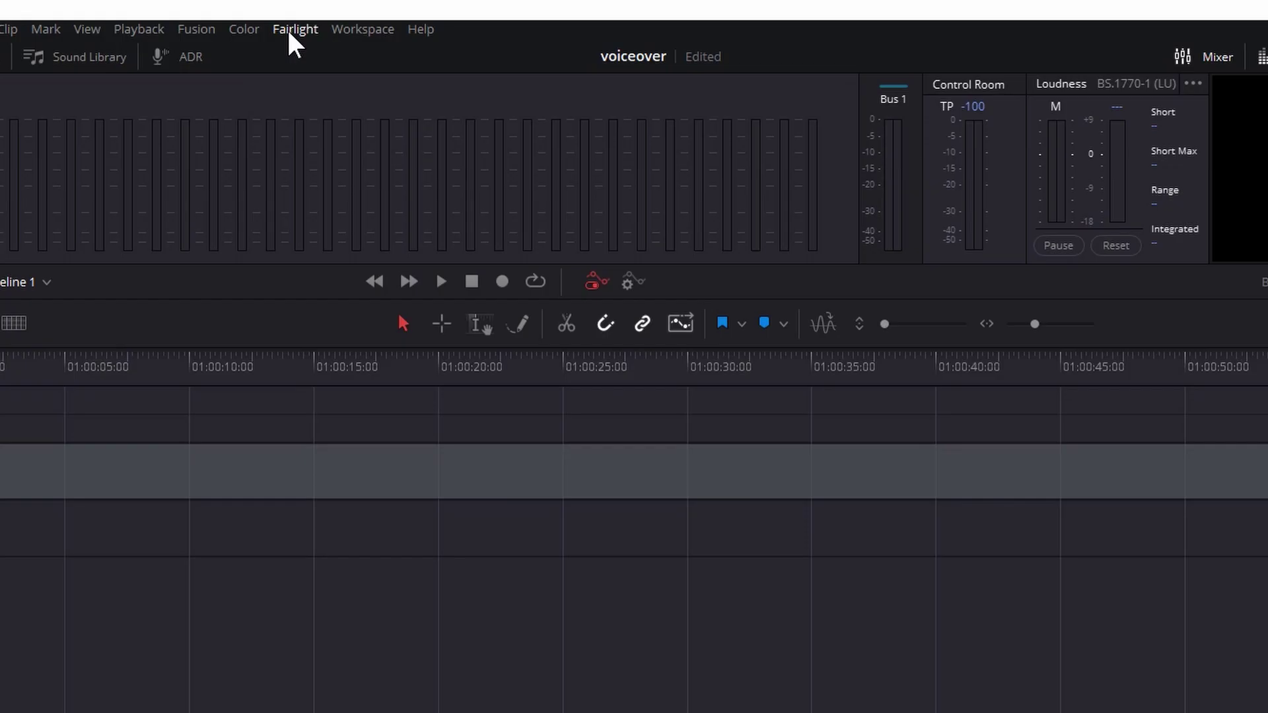
click(397, 21)
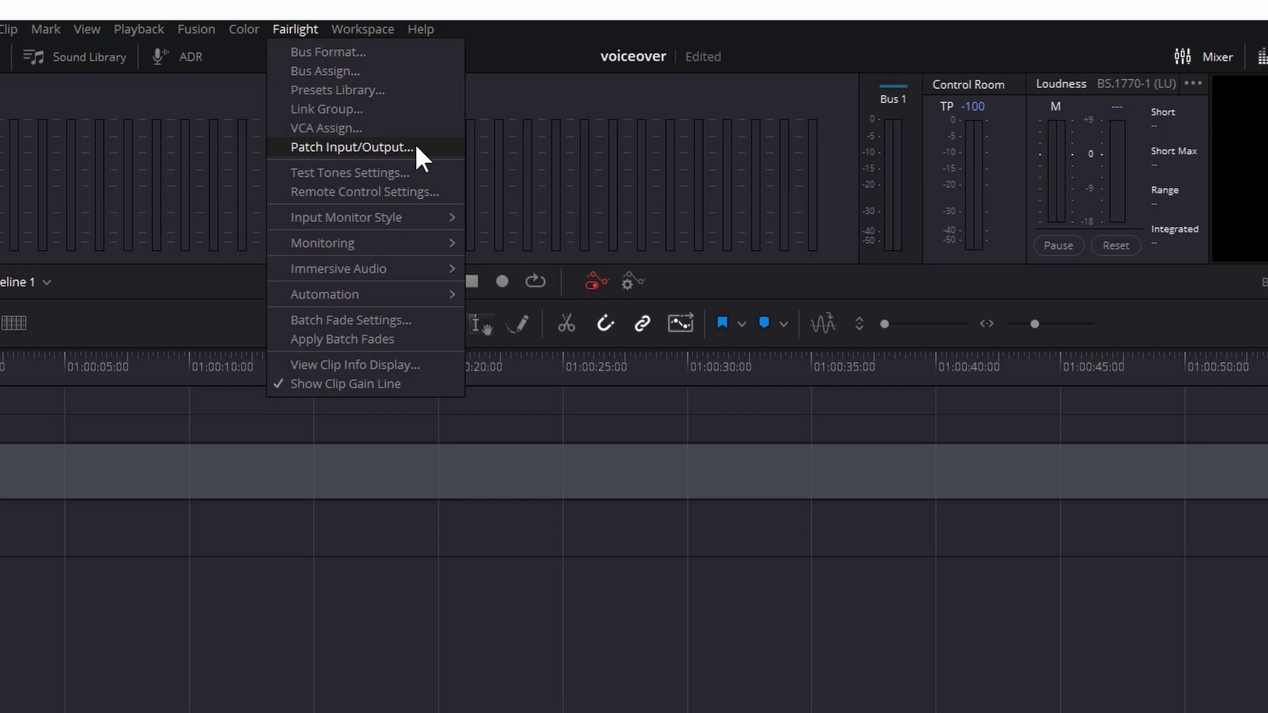
click(353, 147)
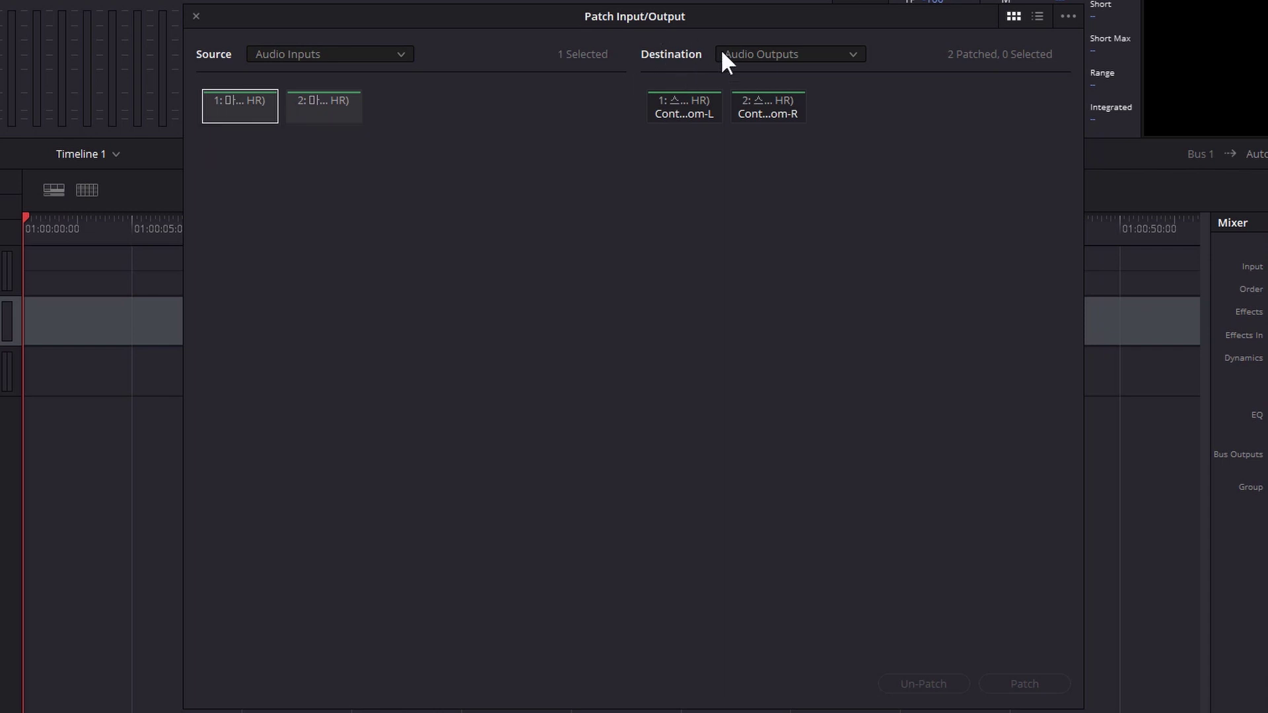
click(827, 56)
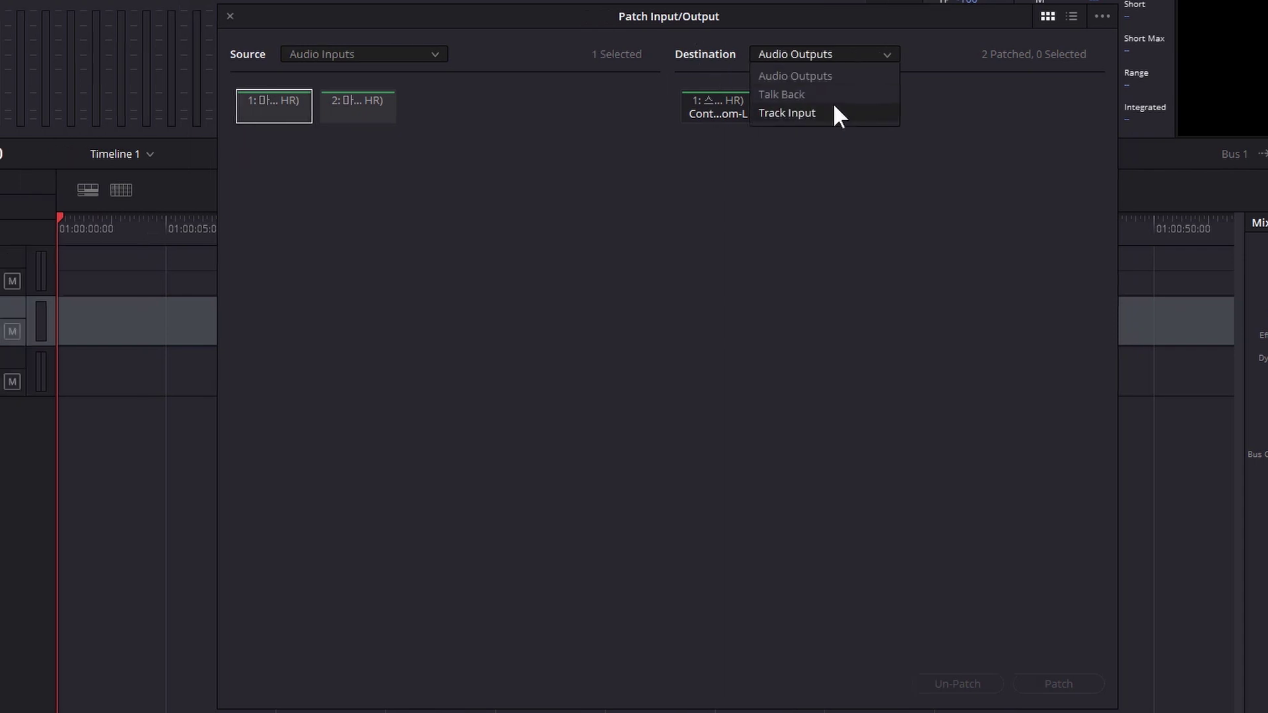
click(796, 111)
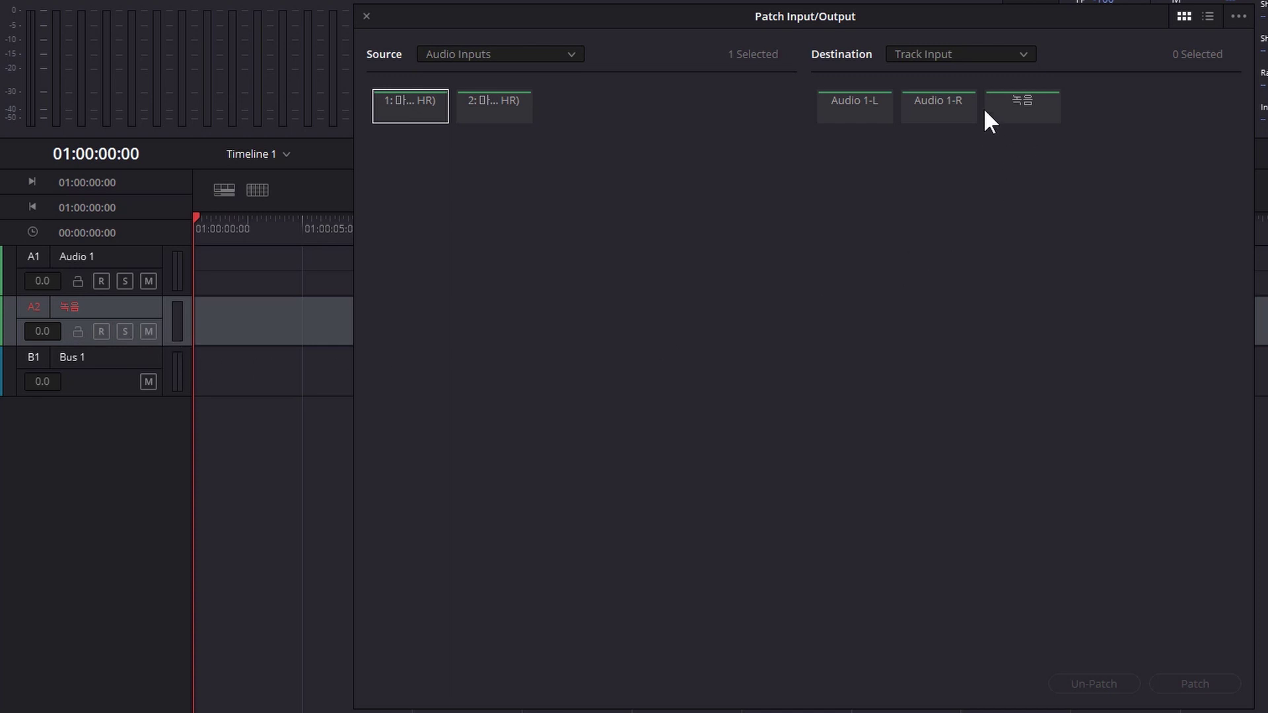
click(1028, 107)
click(1194, 684)
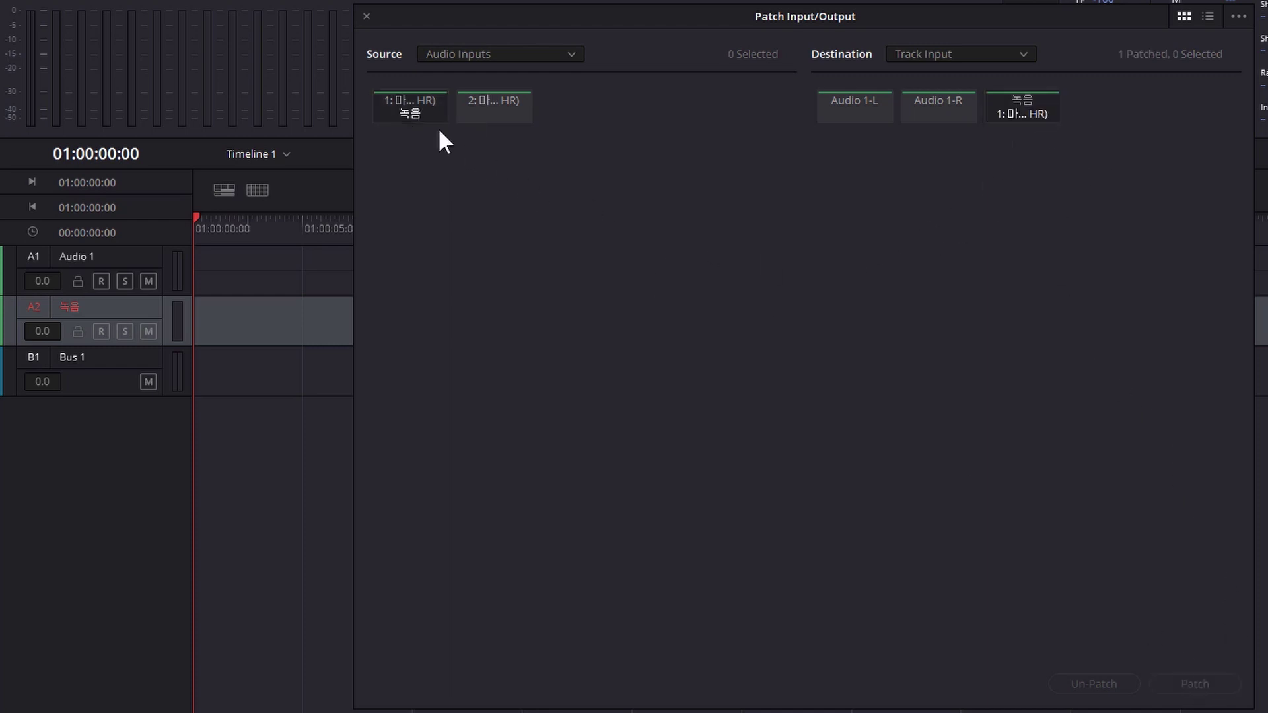
click(366, 16)
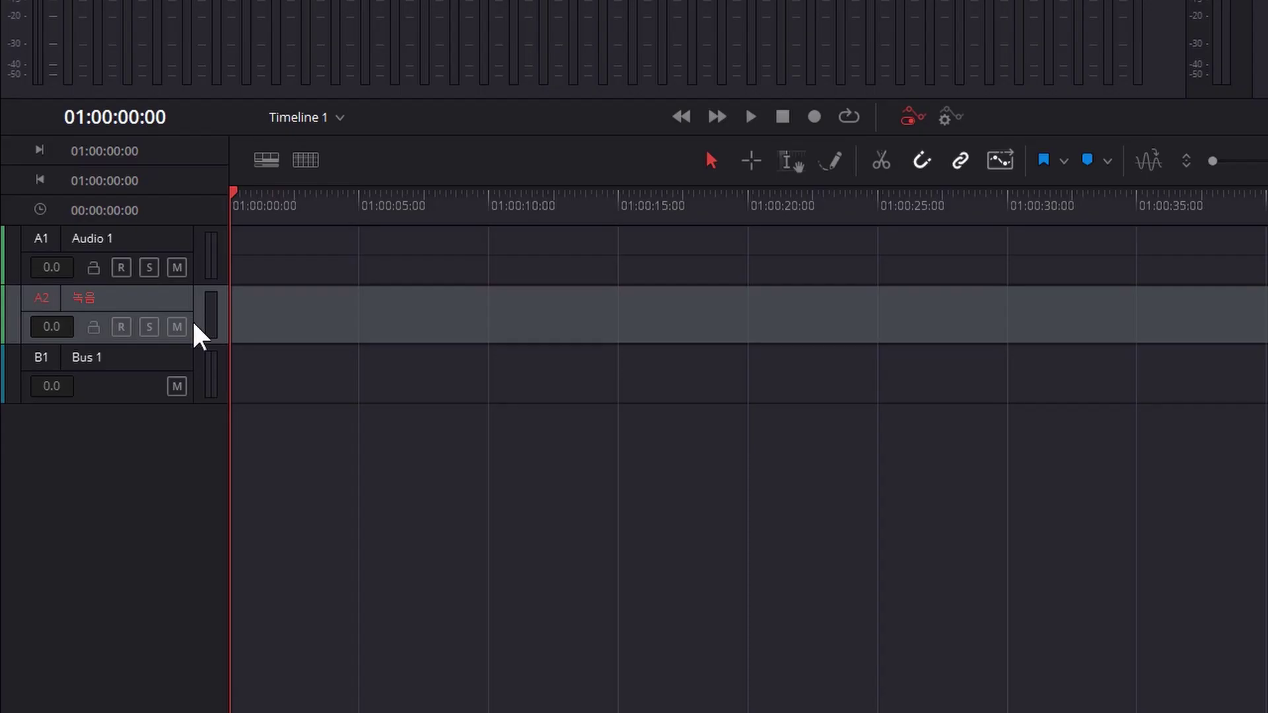
Step: Arm the 녹음 track, record about 35 seconds of voiceover from the timeline start, stop recording and disarm the track
click(119, 327)
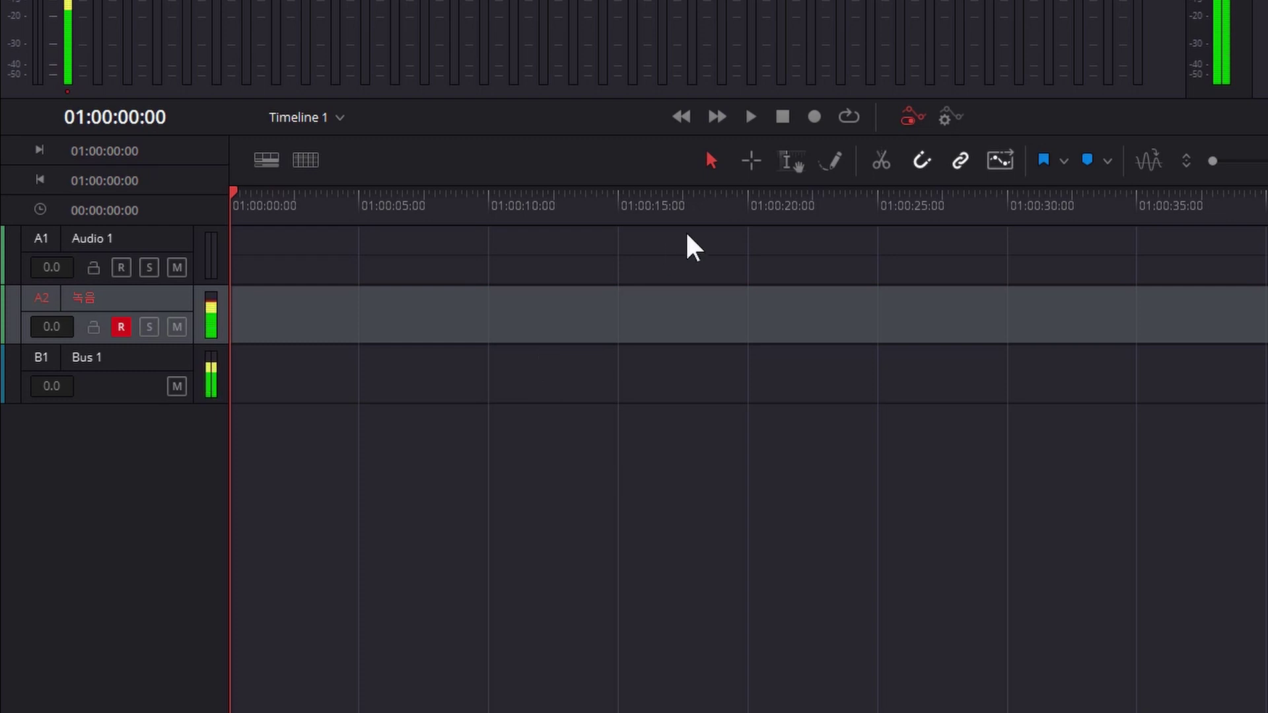
click(814, 117)
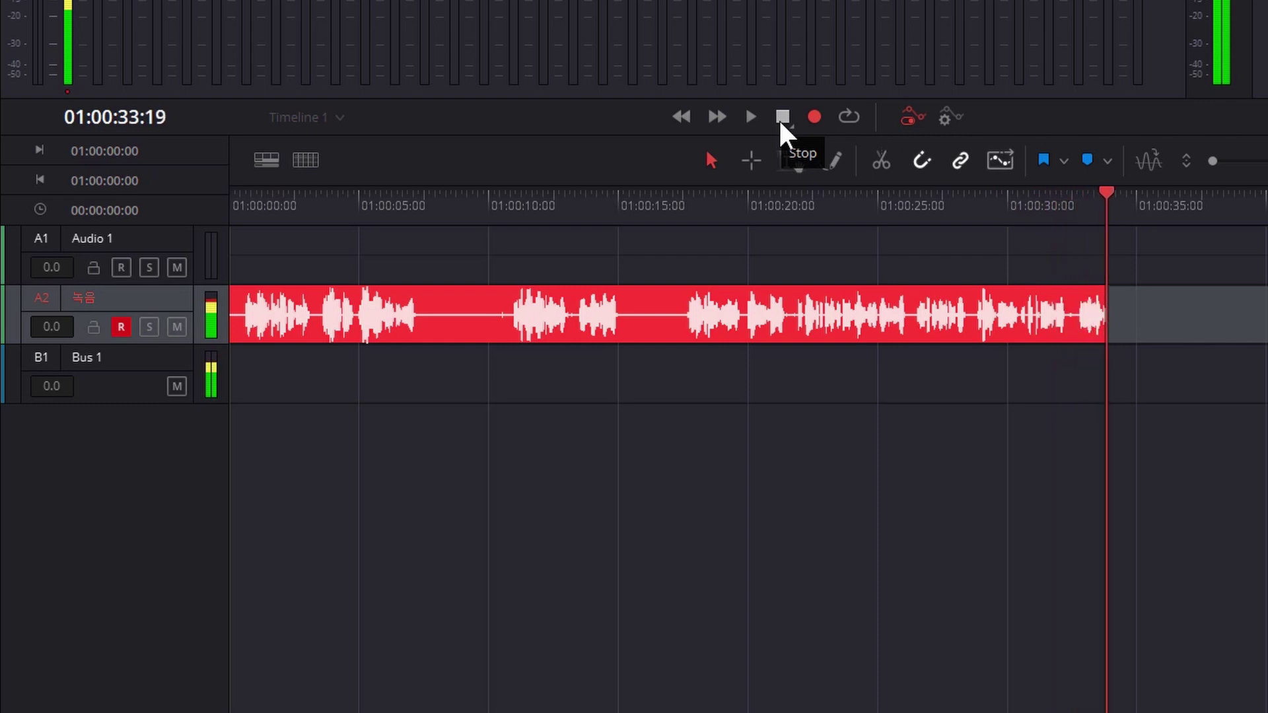
click(782, 118)
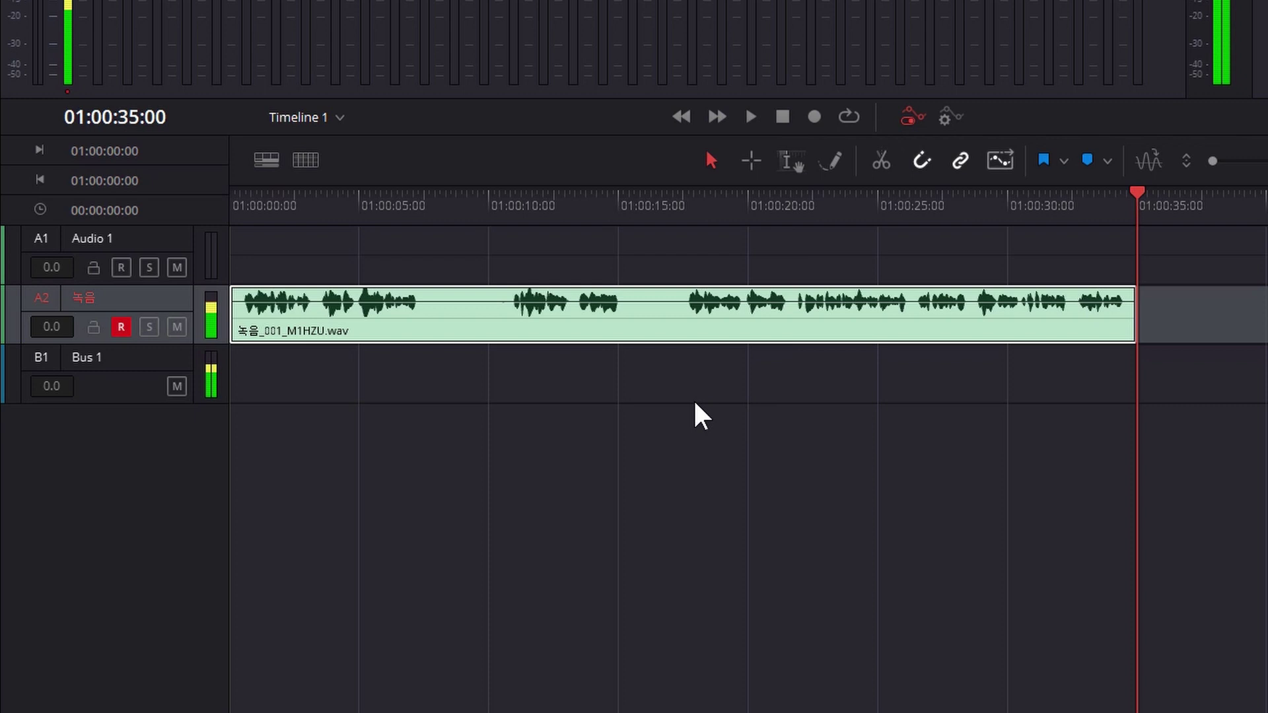
click(121, 326)
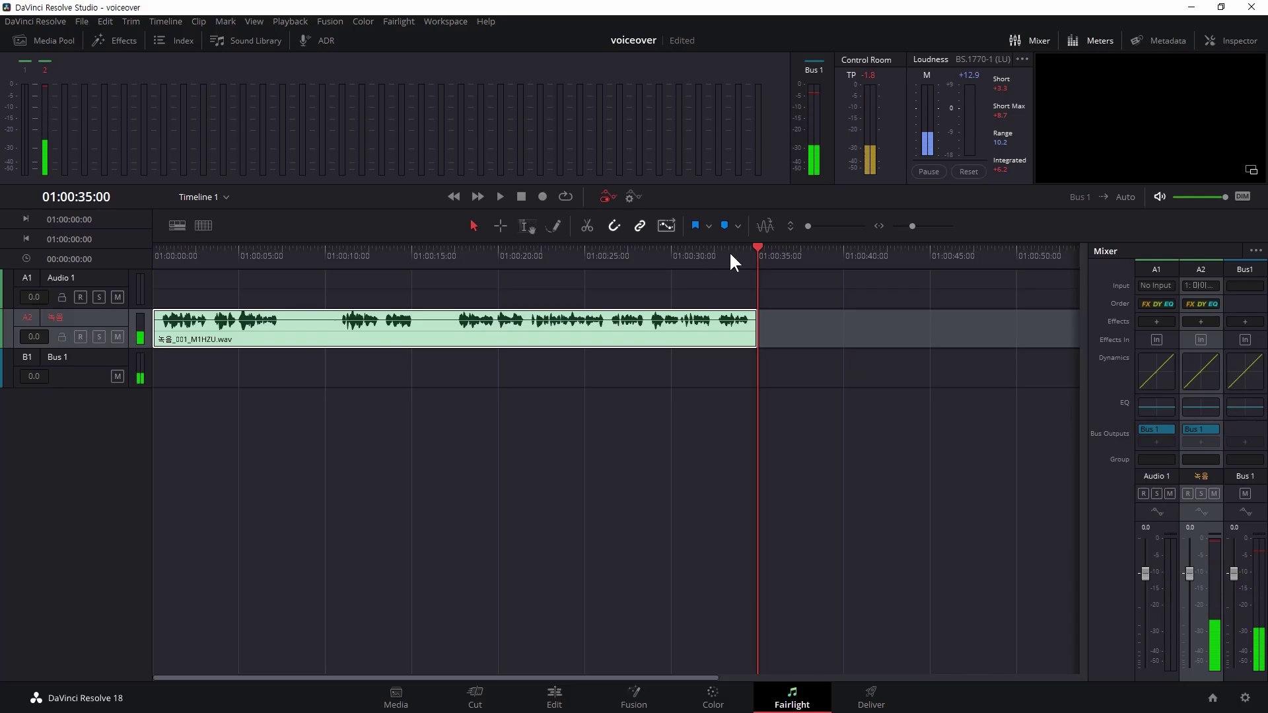
Step: Play back the voiceover recording from the start of the timeline to check it, stopping after about 11 seconds
drag(755, 246, 148, 318)
key(space)
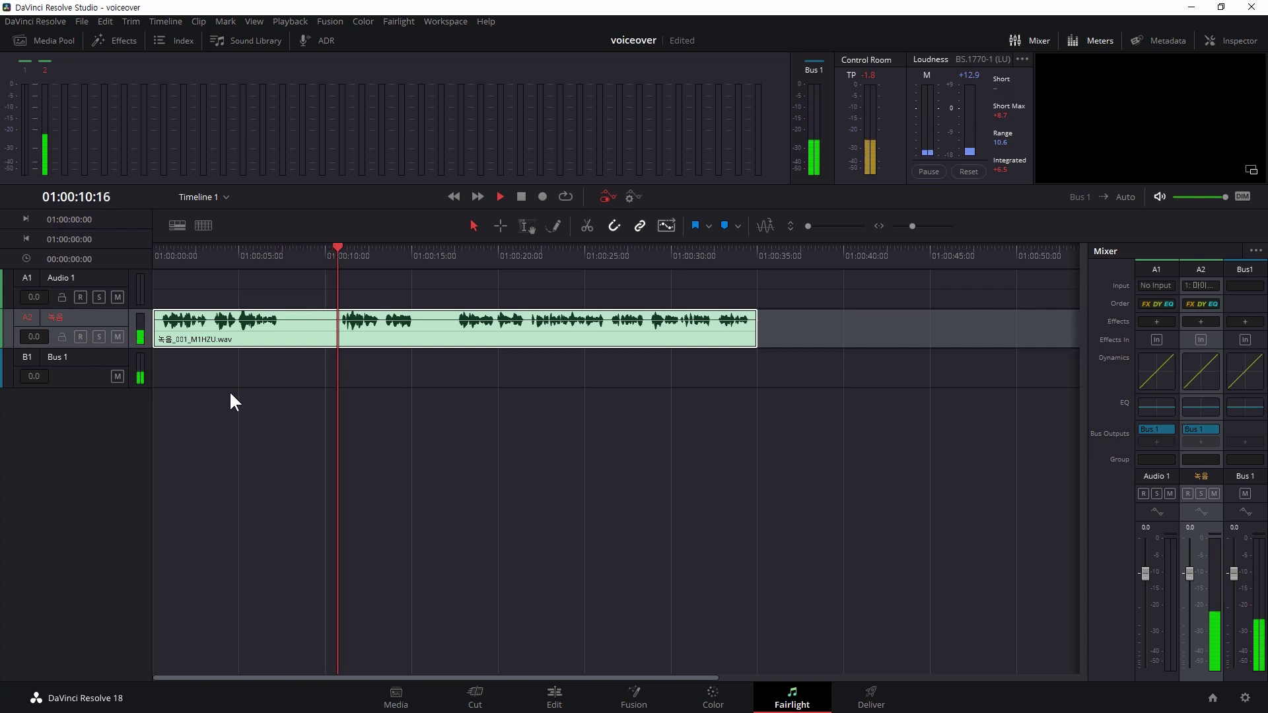
key(space)
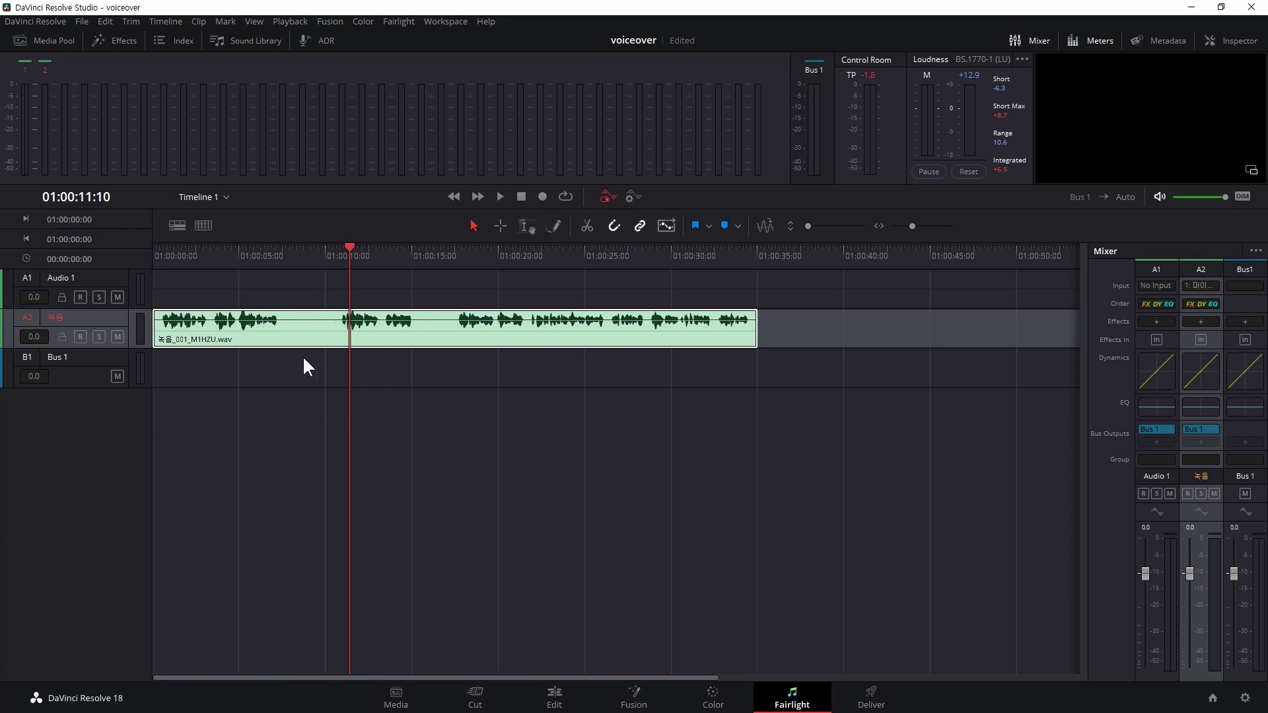
Step: Select the silent range from 01:00:07:08 to 01:00:10:00 in the voiceover clip and play it in a loop
drag(340, 245, 280, 256)
scroll(291, 373, up, 3)
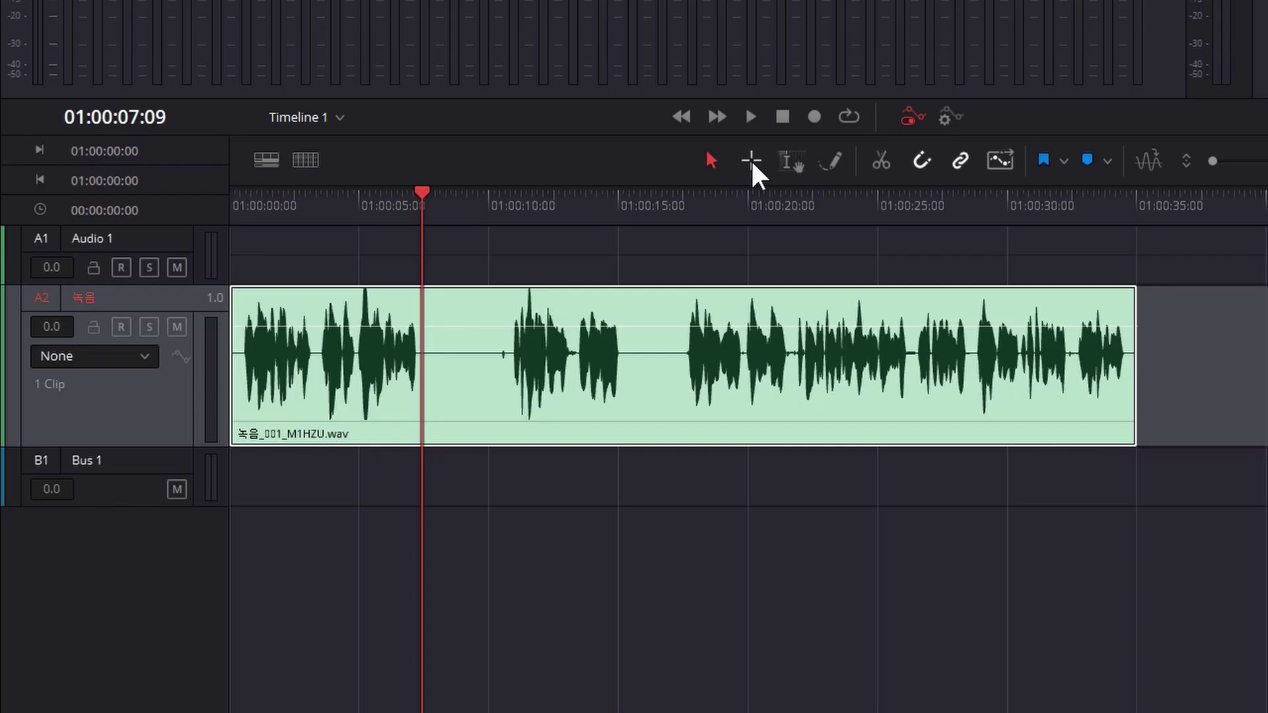
click(752, 162)
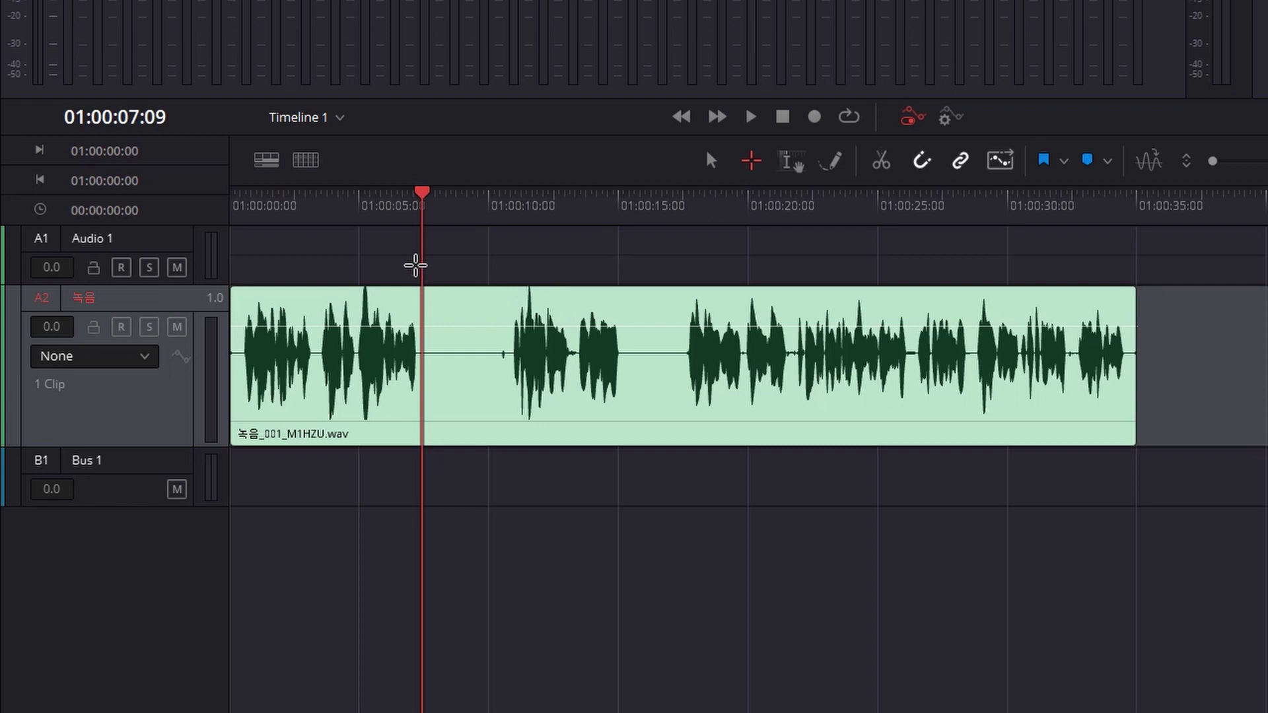
drag(420, 263, 502, 370)
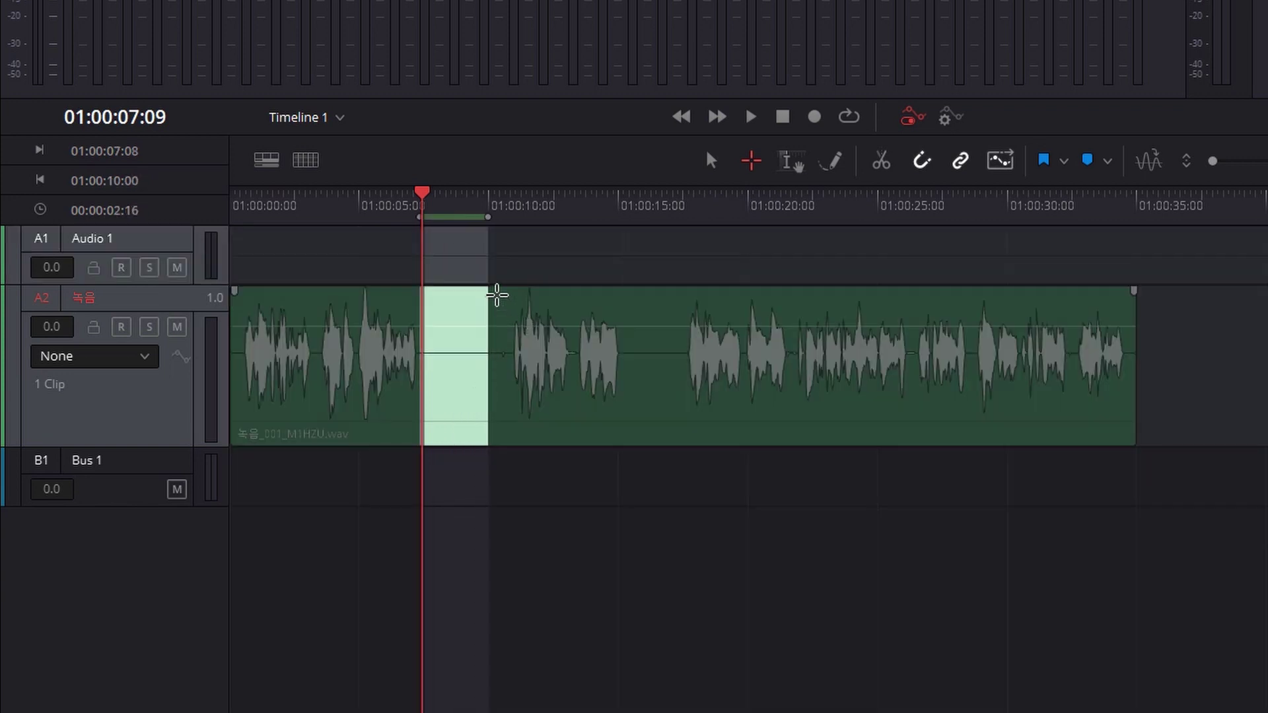
click(850, 117)
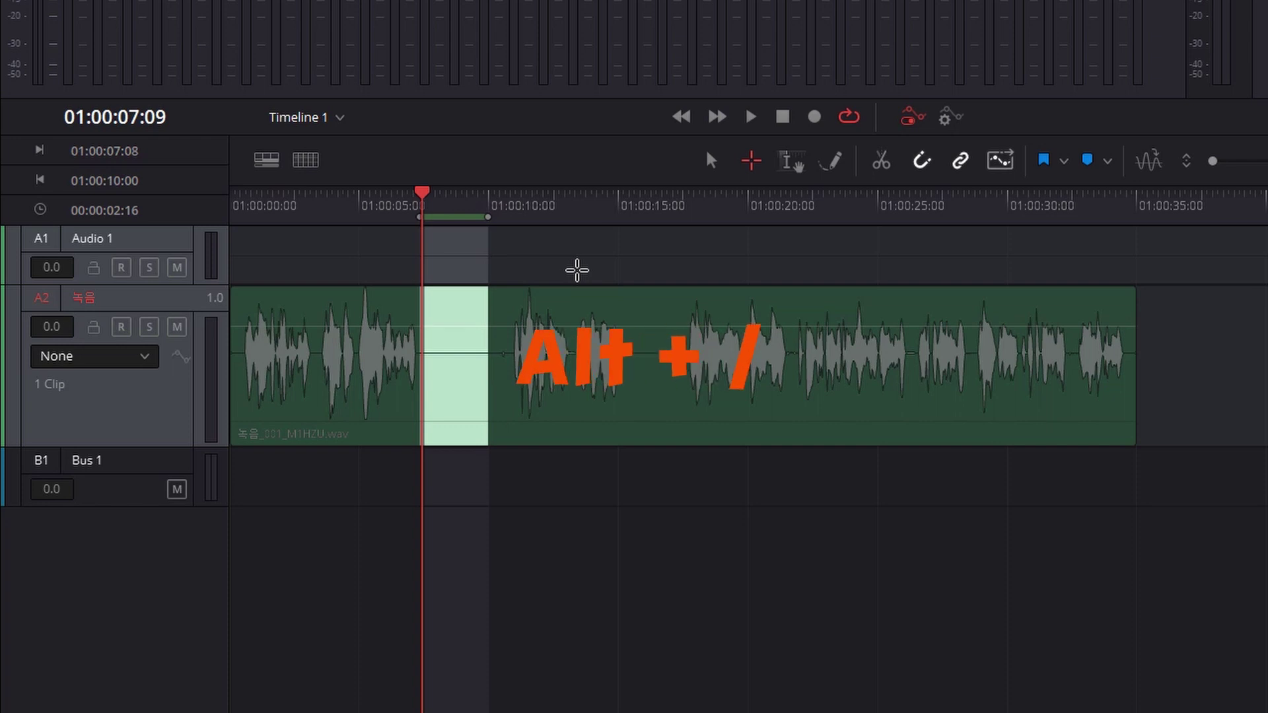
key(alt+slash)
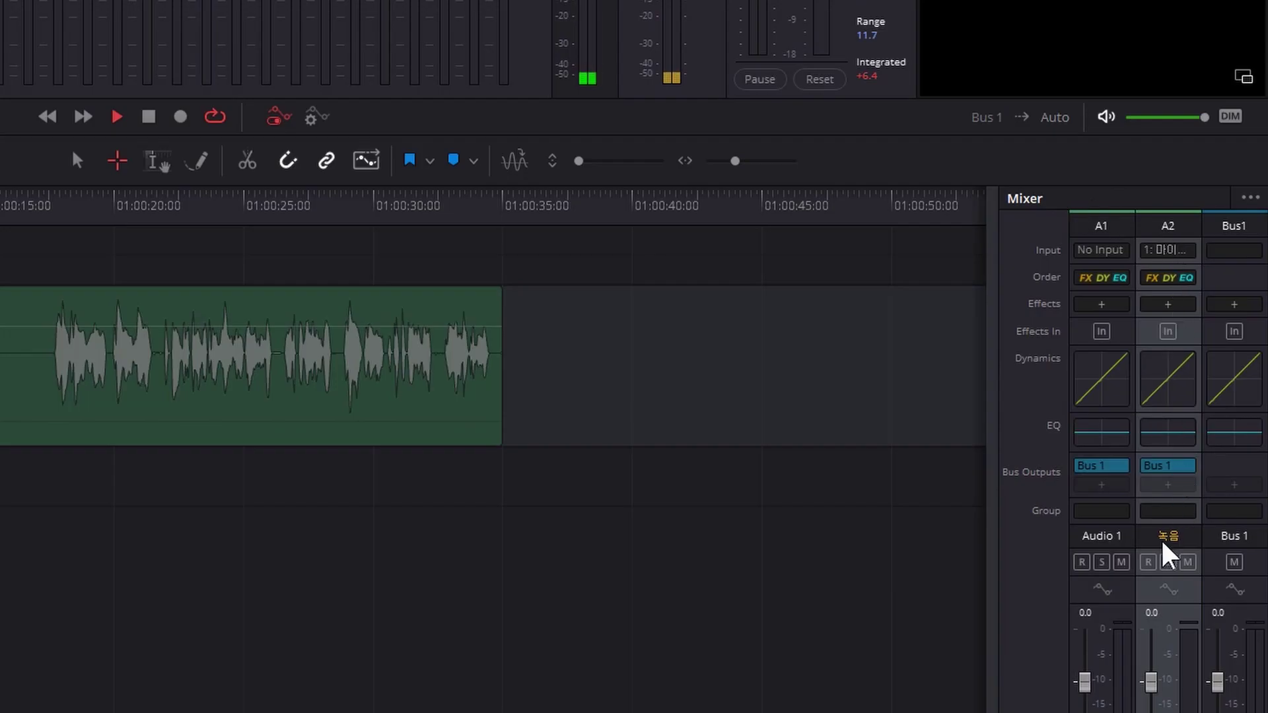
Step: Open the 녹음 track's Dynamics and enable its Gate with a threshold of -40.0 dB
double_click(1164, 376)
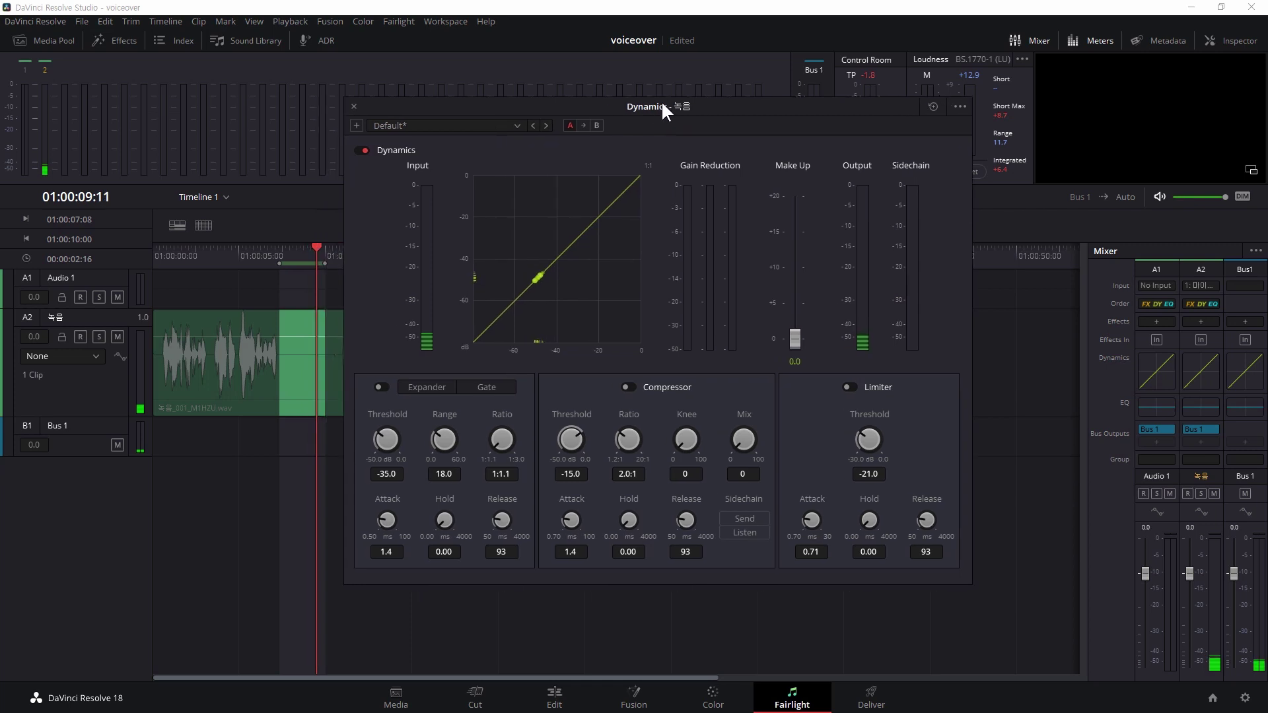
drag(662, 109, 710, 113)
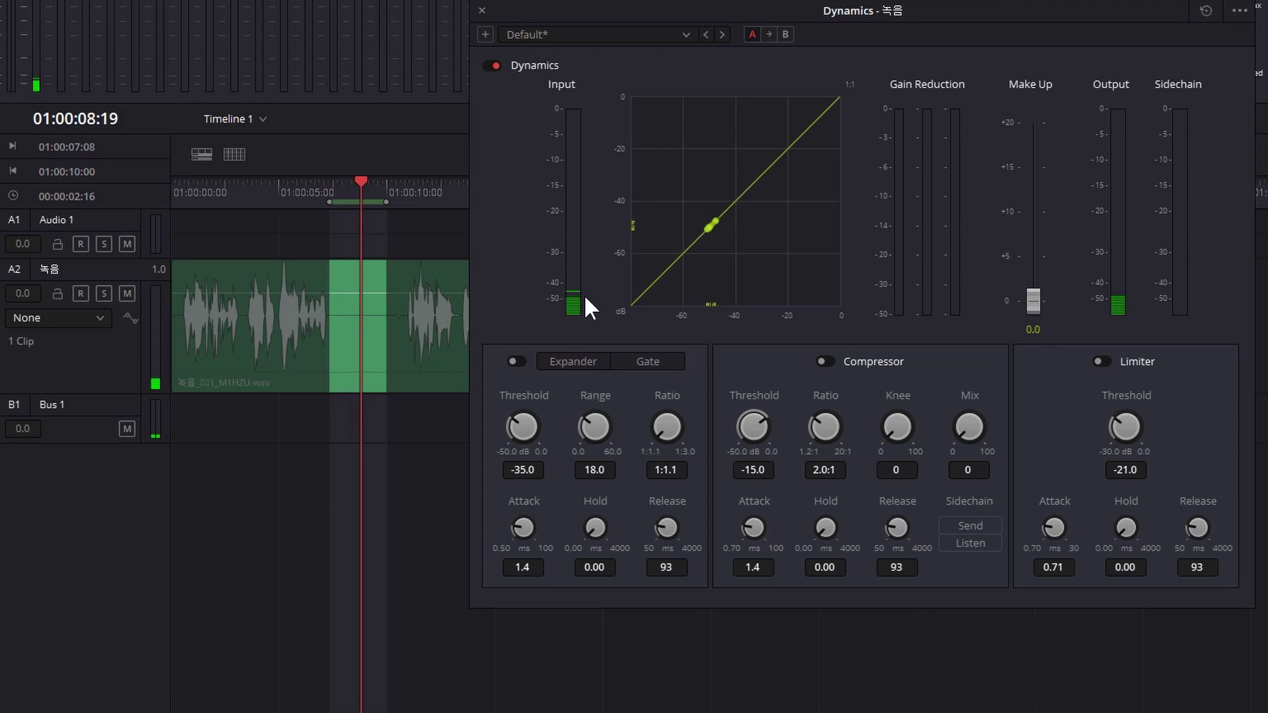
click(651, 360)
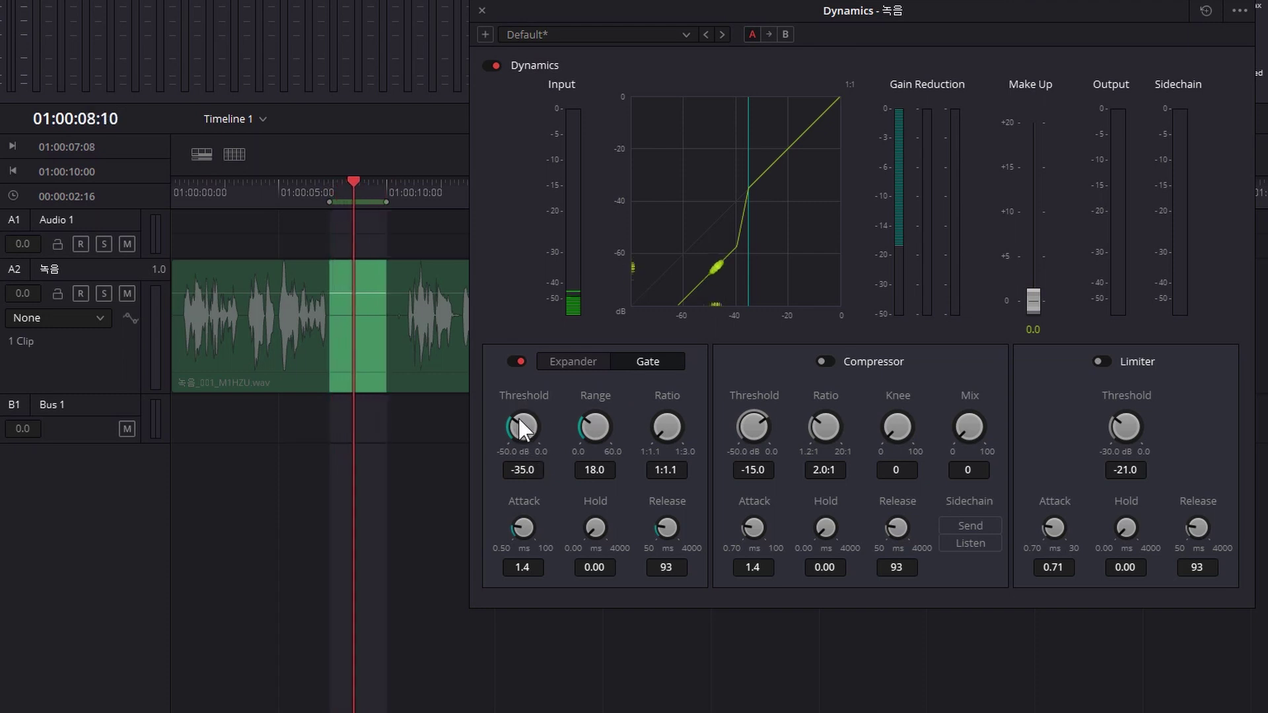
drag(521, 428, 488, 468)
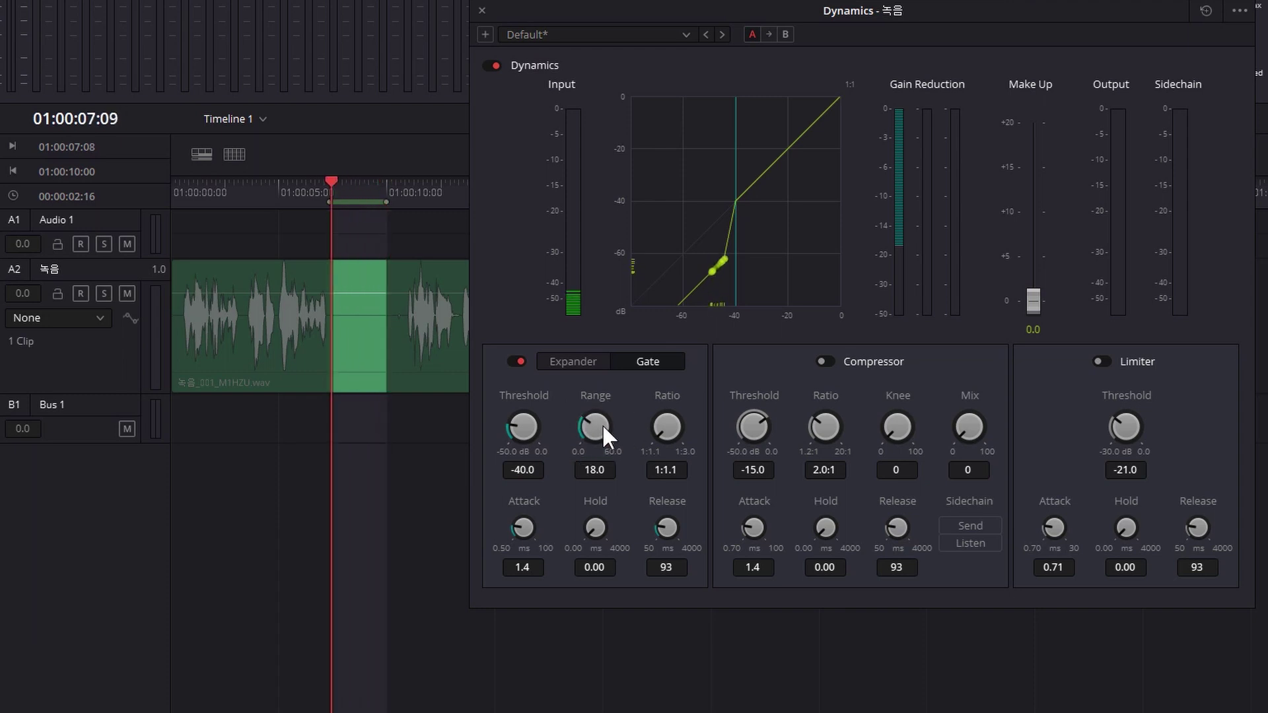
Step: Try the gate's range at 60.0 while listening, and return it to 18.0
drag(590, 418, 802, 513)
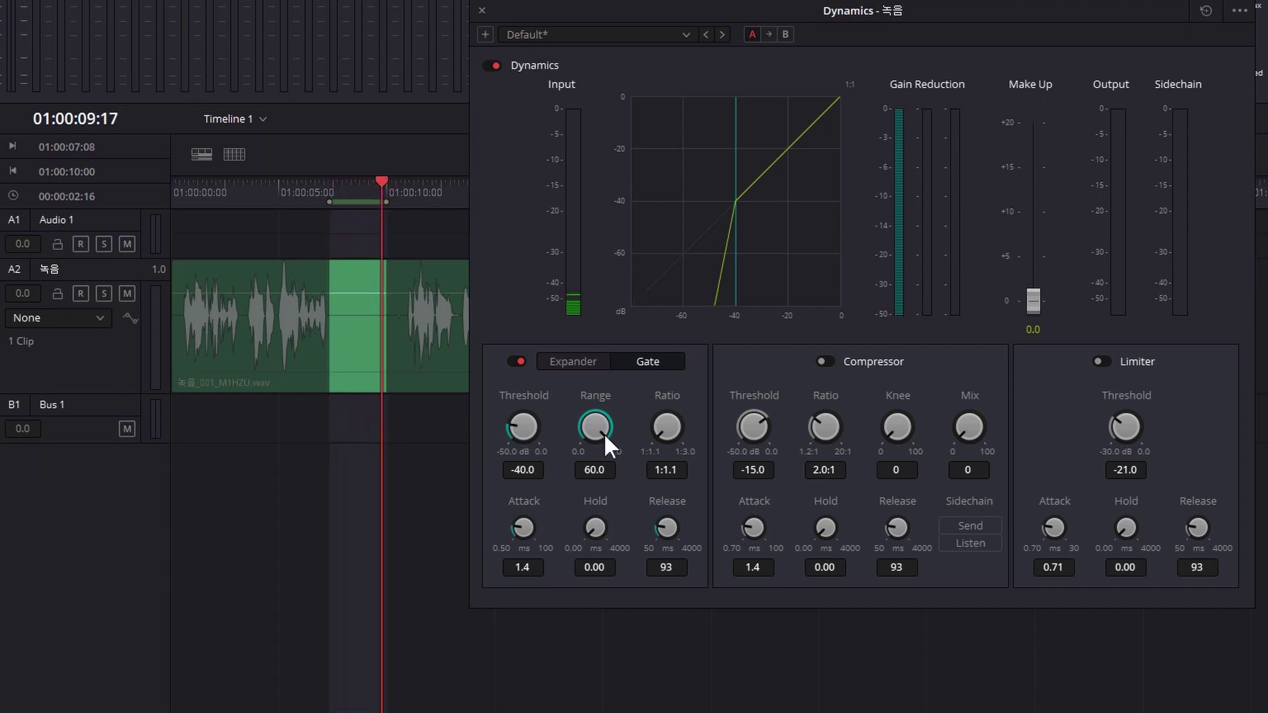
drag(604, 434, 647, 438)
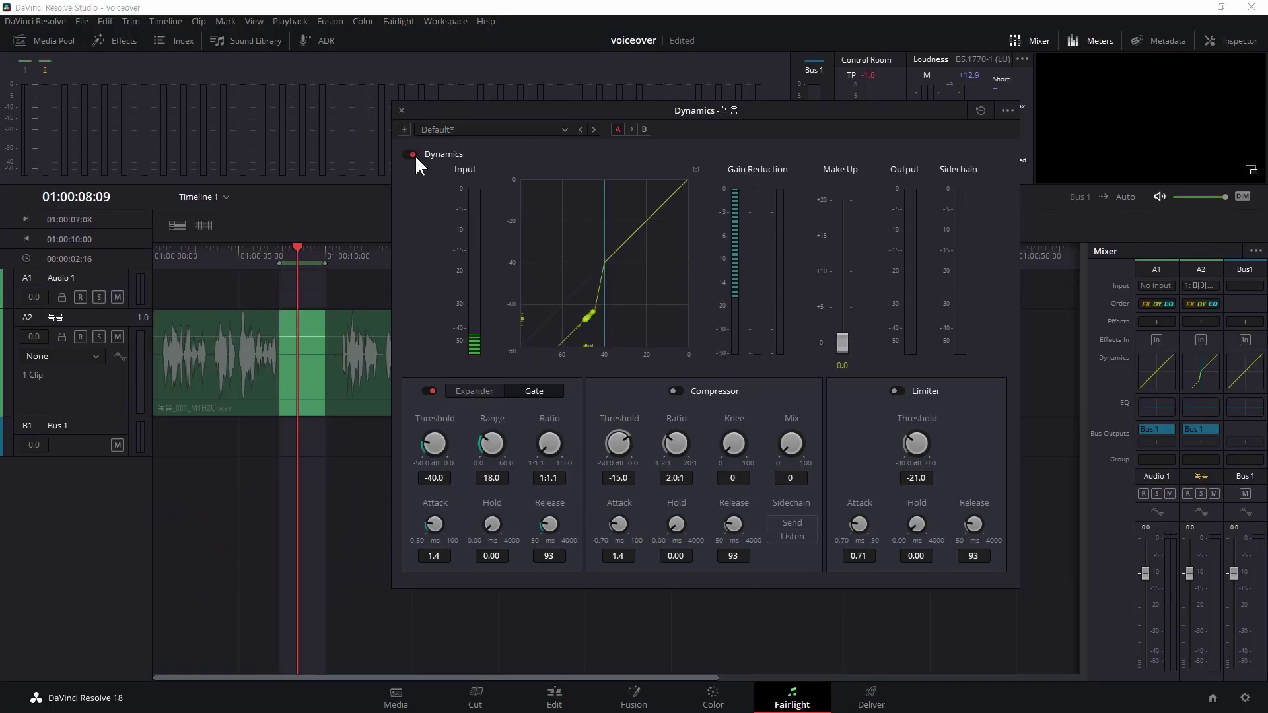
Step: Enable the Compressor and the Limiter in the 녹음 track's Dynamics, and set the Limiter threshold to -5.5
click(677, 390)
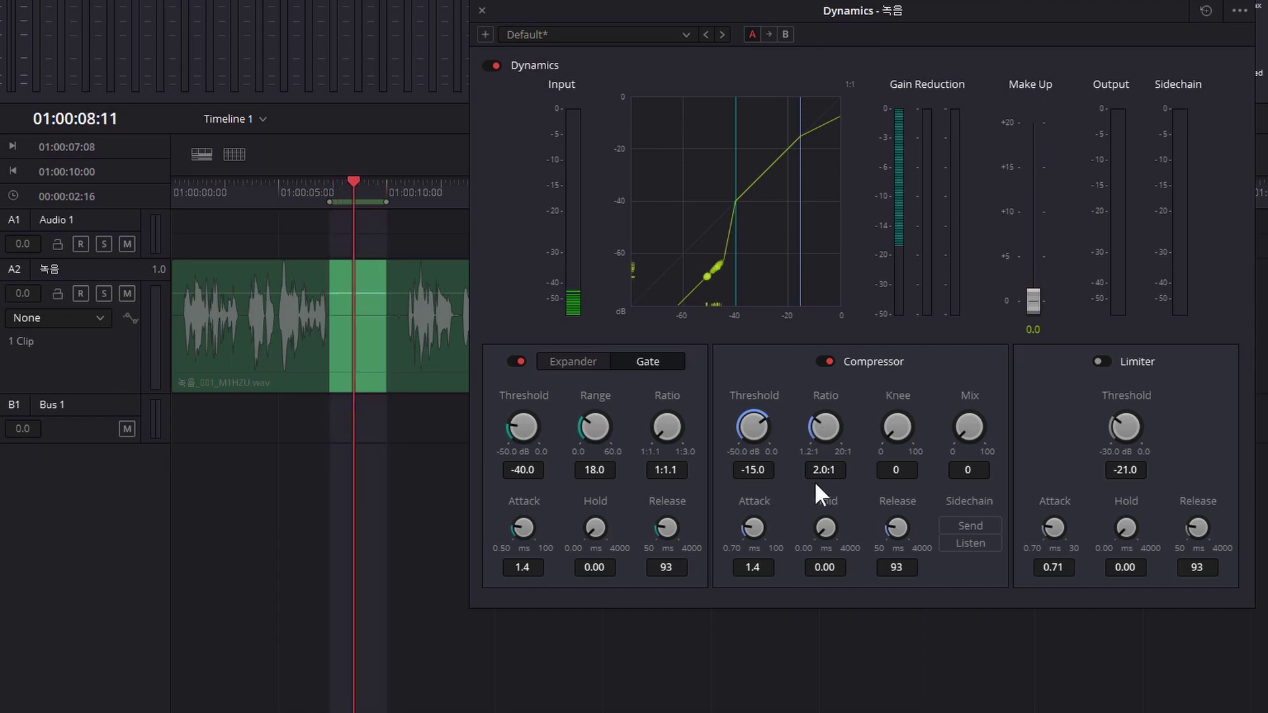
click(1104, 360)
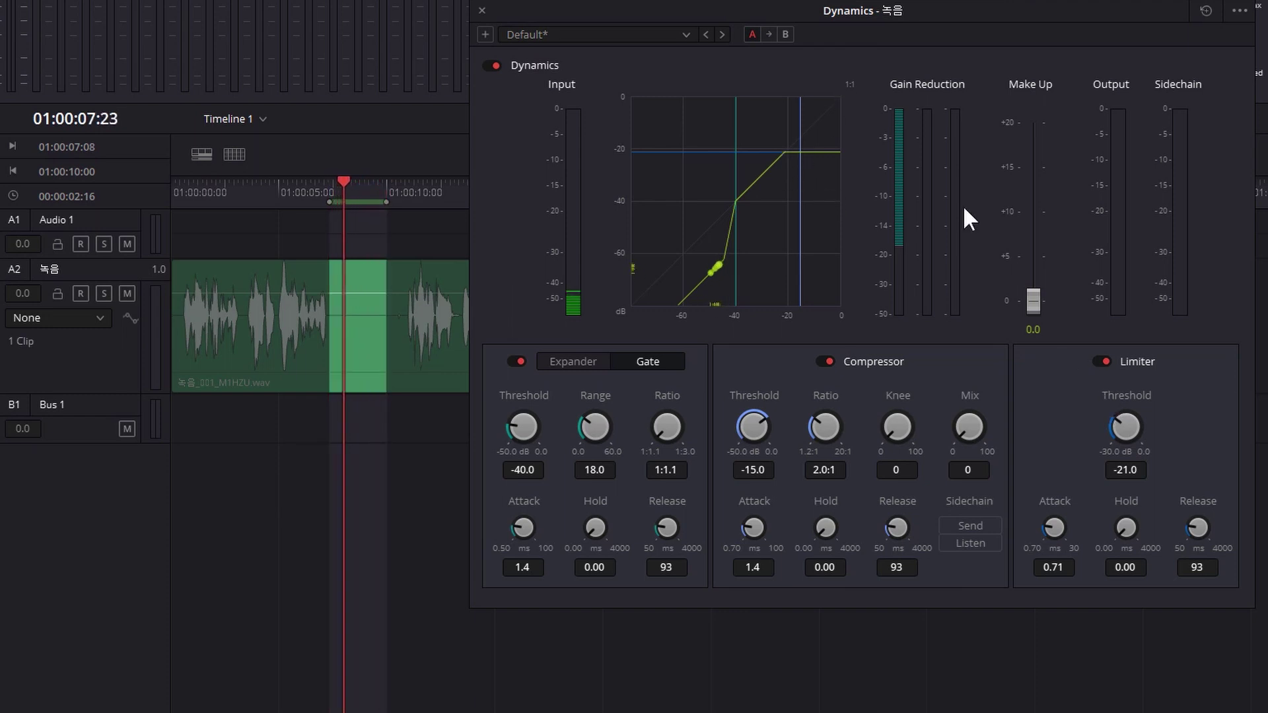
drag(1116, 411, 1243, 399)
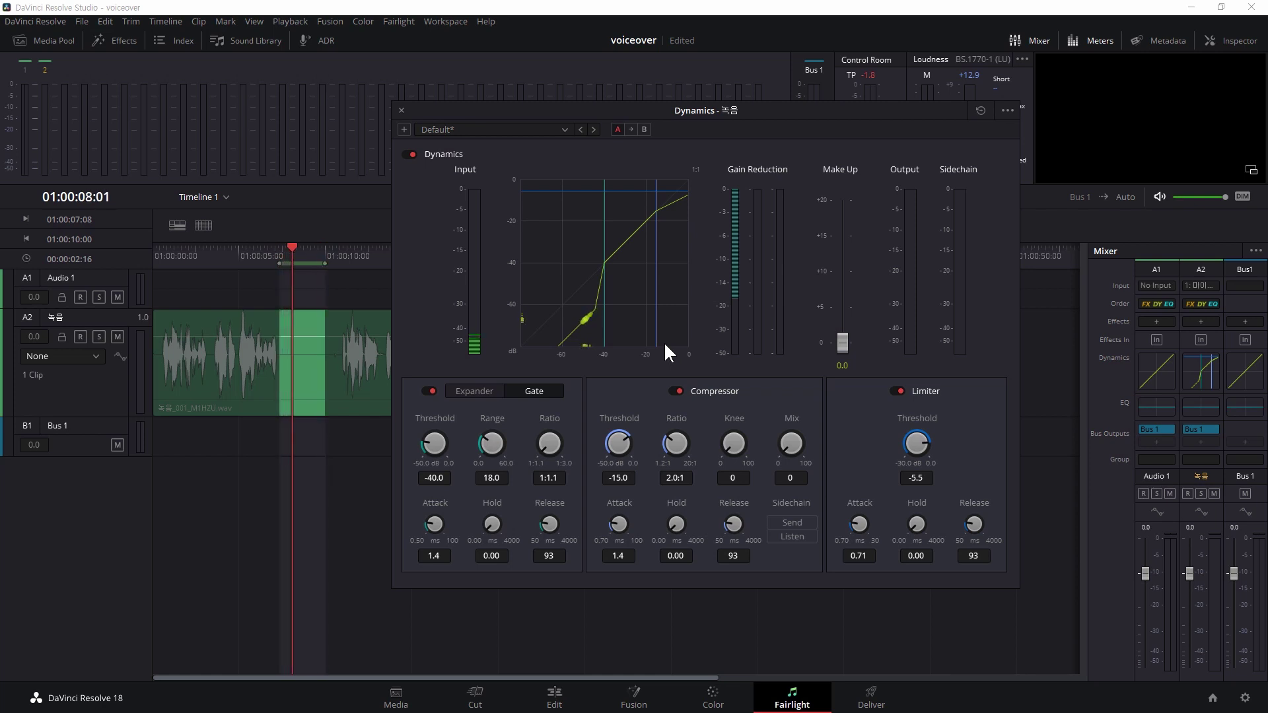
Step: Move the playback range to 01:00:05:21–01:00:07:18, compare the sound with Dynamics off and on, and close the Dynamics window
mouse_move(280, 263)
mouse_down()
mouse_move(255, 269)
mouse_move(306, 270)
mouse_move(285, 274)
mouse_up()
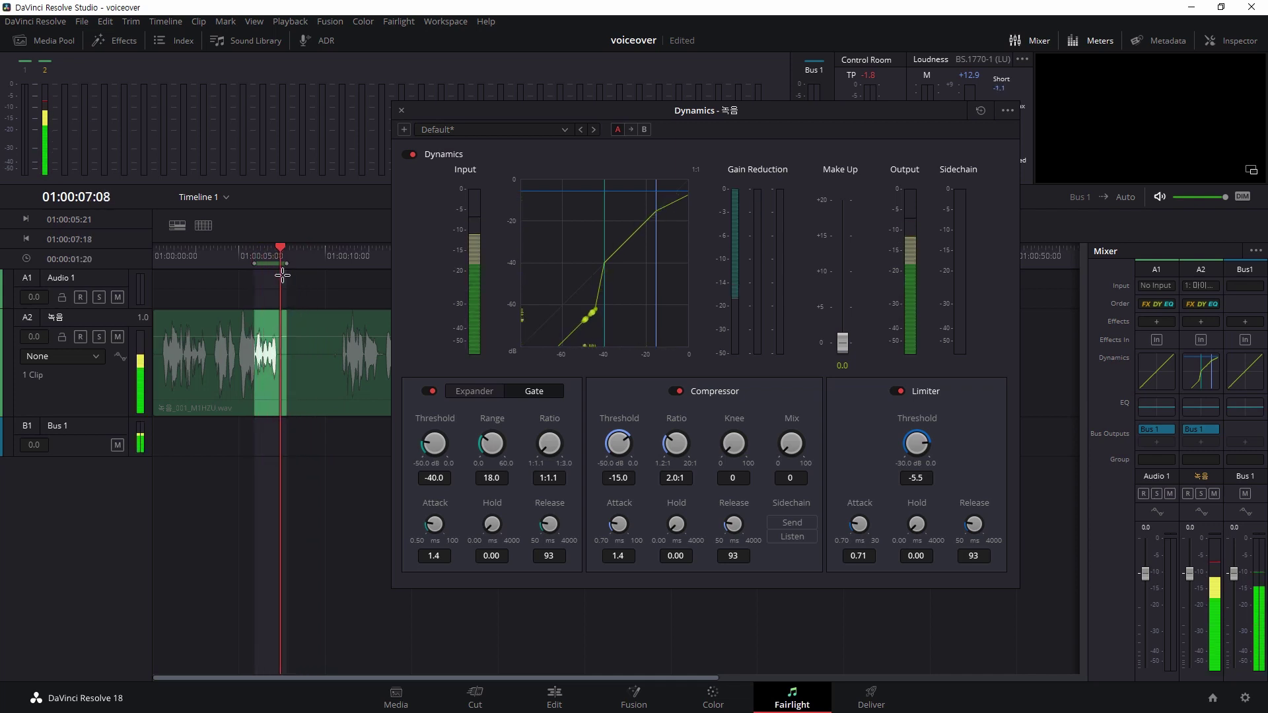
click(408, 155)
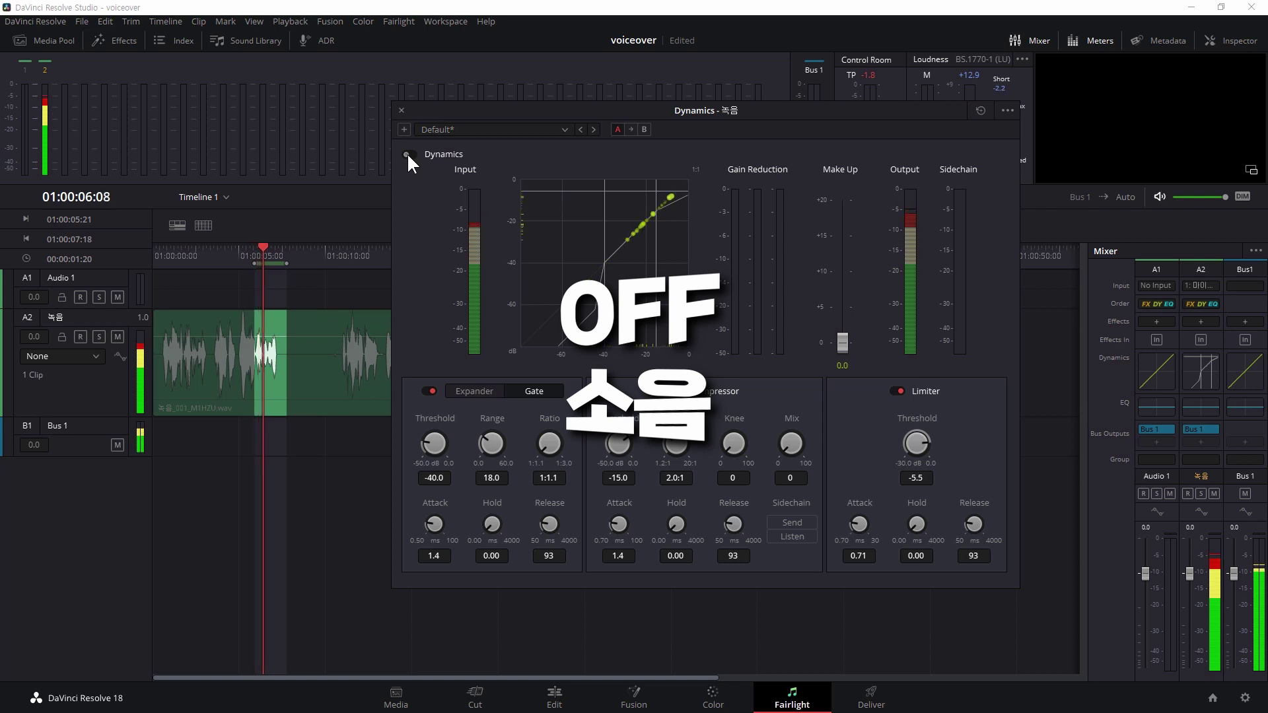
click(410, 154)
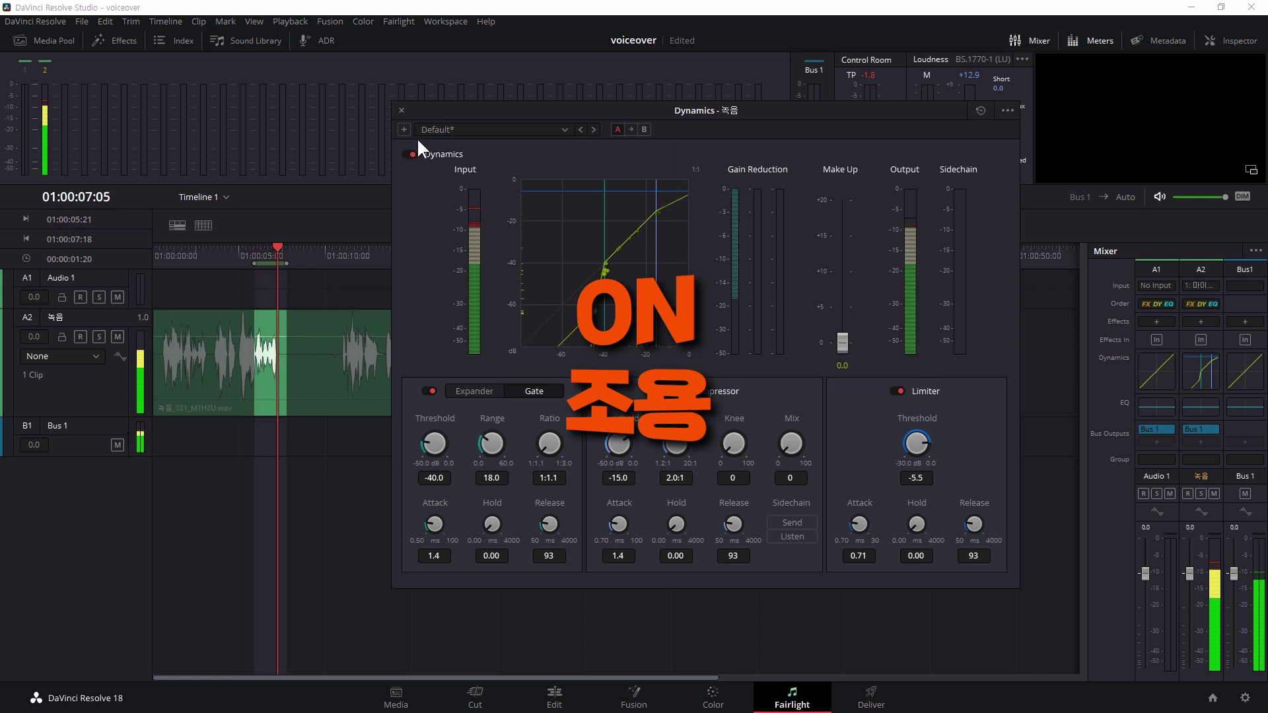
click(401, 110)
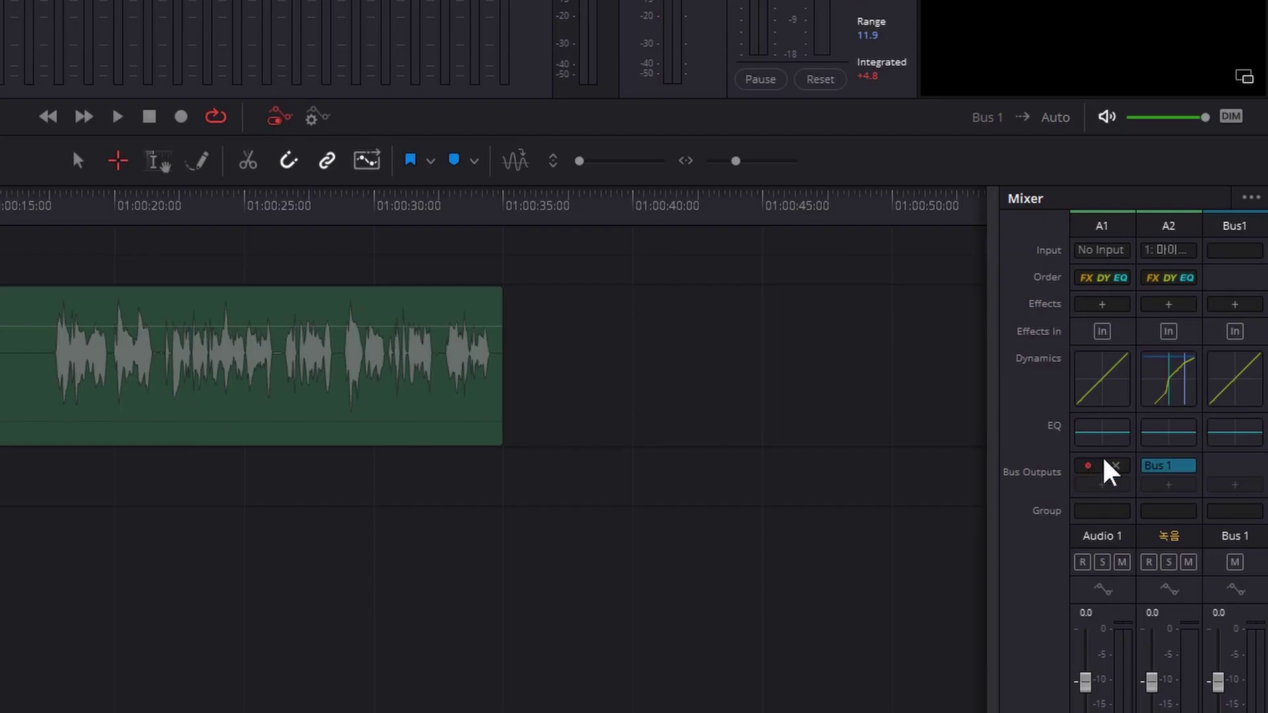
Step: Open the 녹음 track's Equalizer and check the equalizer type options, leaving Fire selected
click(1171, 439)
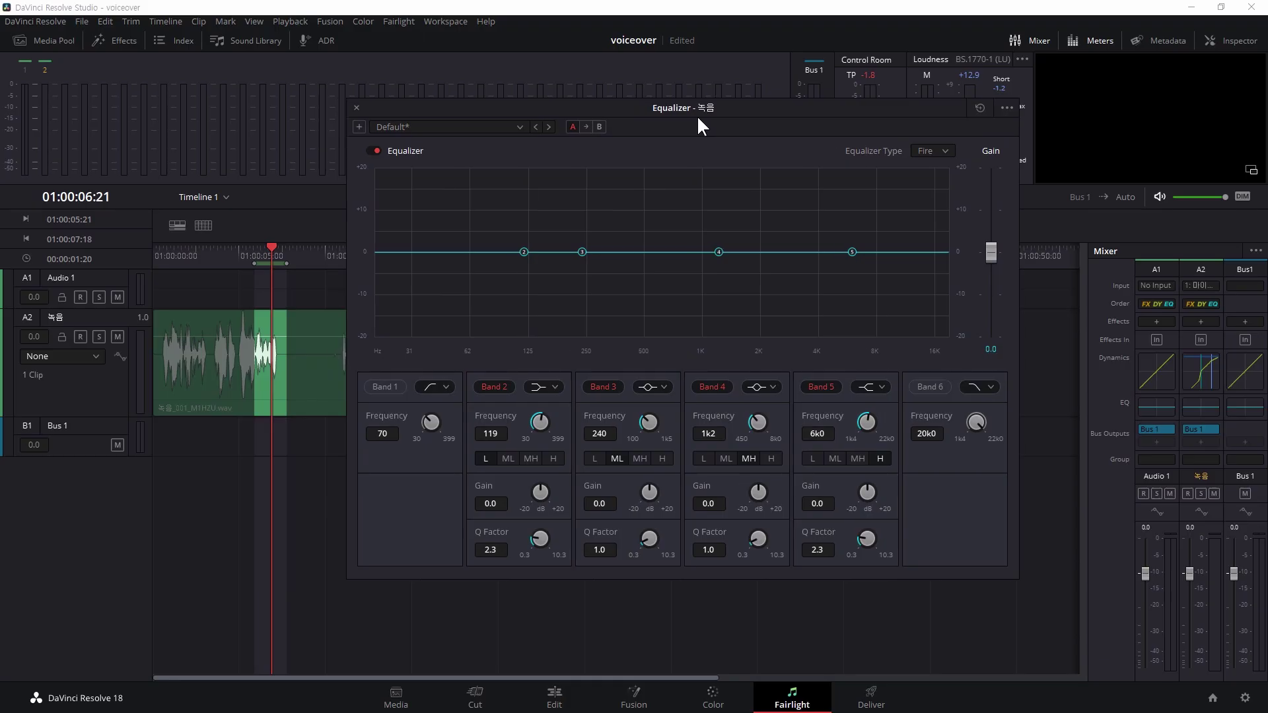
drag(698, 118, 727, 122)
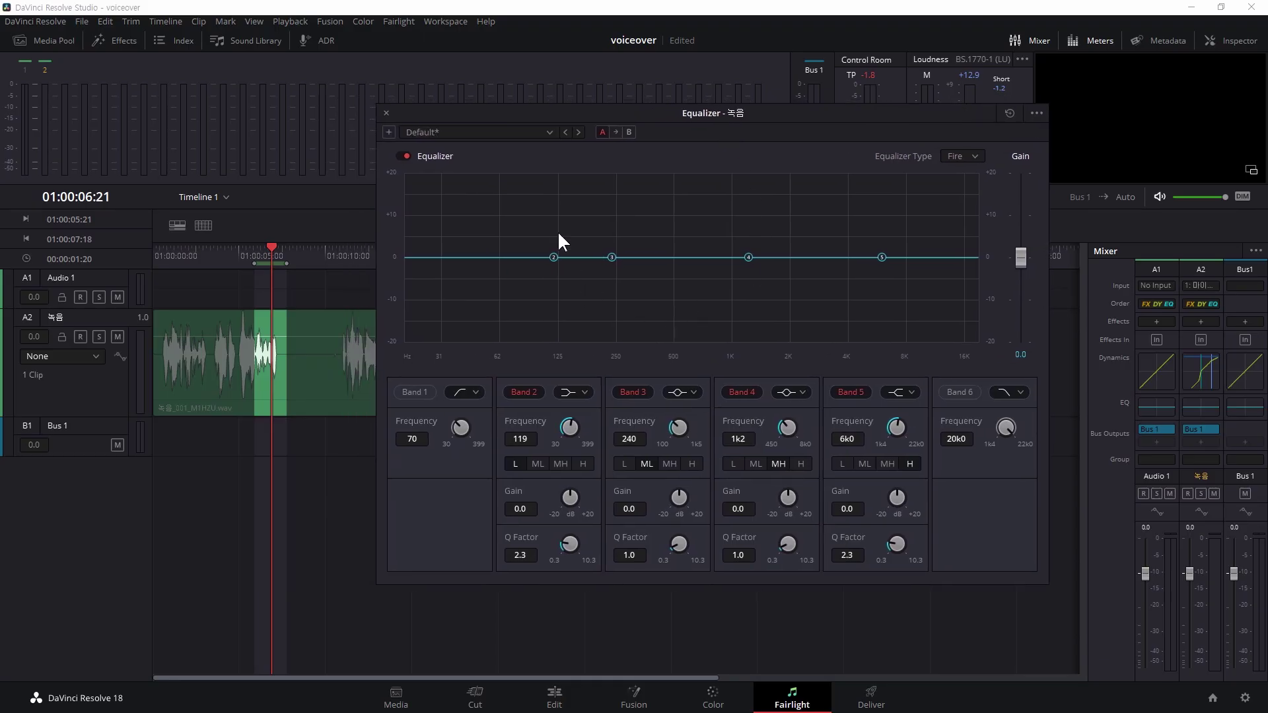
click(970, 161)
click(968, 213)
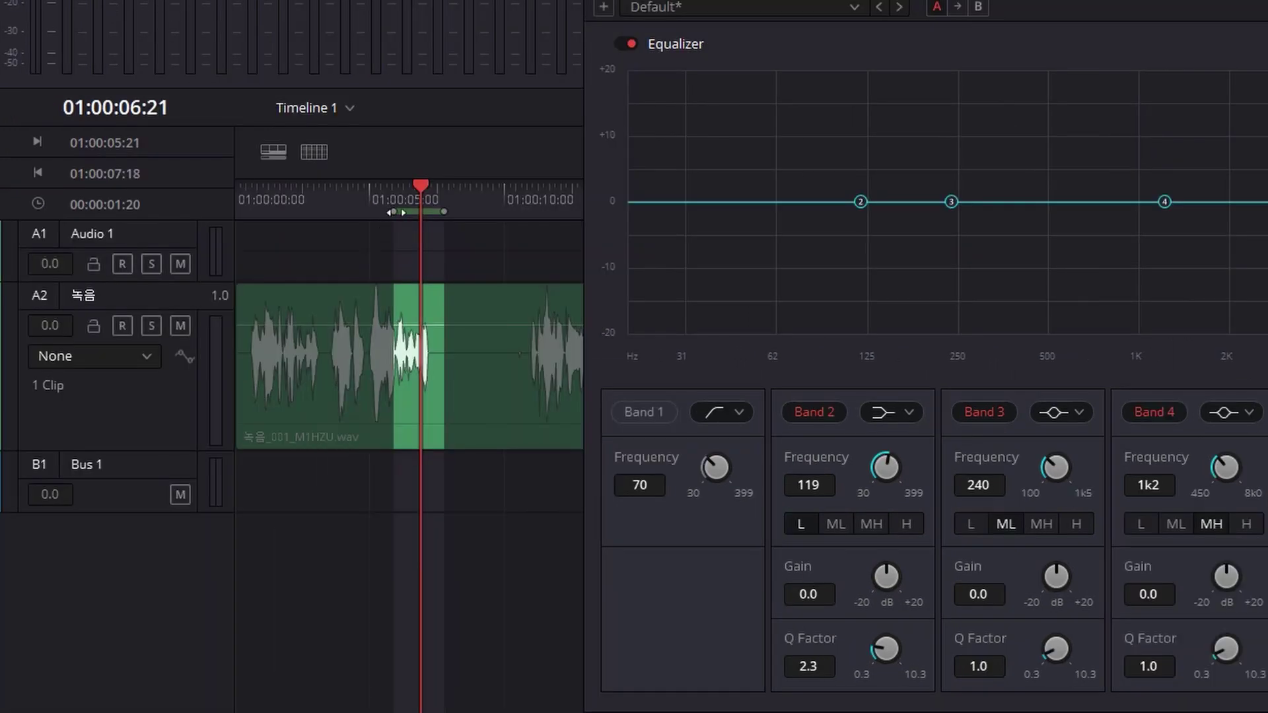
Step: Set the voiceover's playback range from 01:00:05:03 to 01:00:07:00 and play it in a loop
key(shift+i)
drag(390, 213, 373, 213)
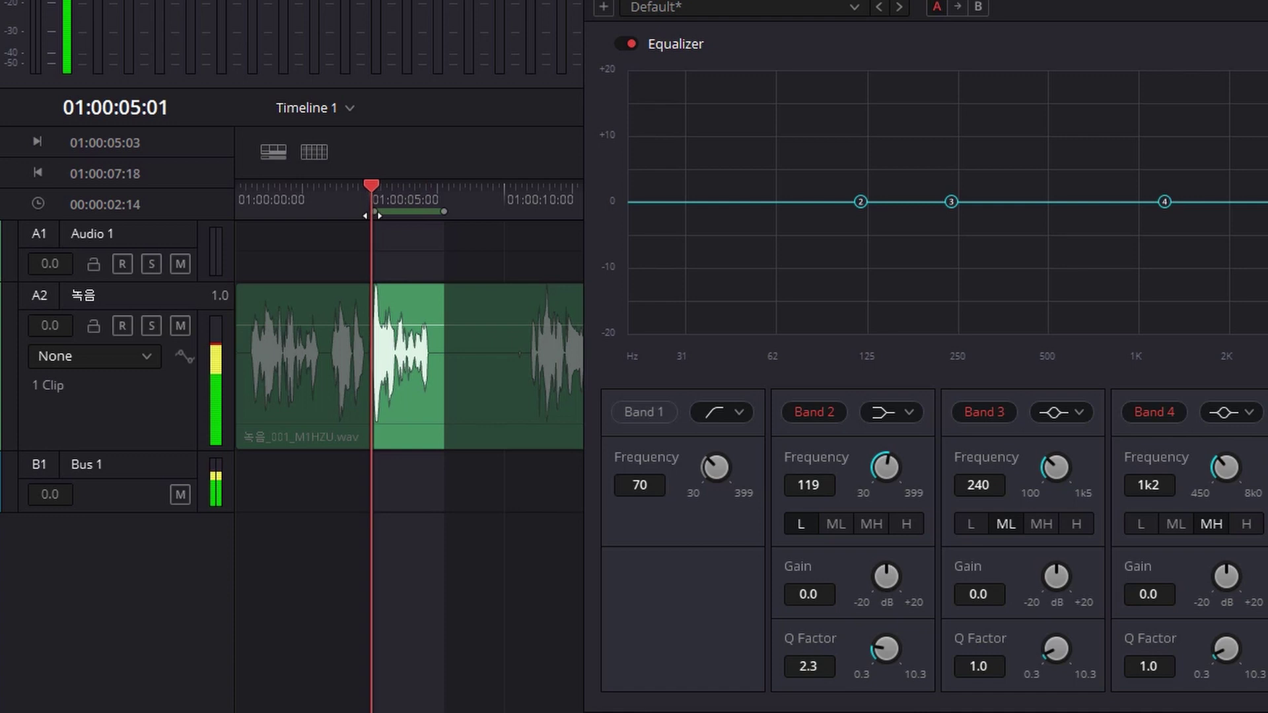
drag(444, 211, 423, 211)
key(alt+slash)
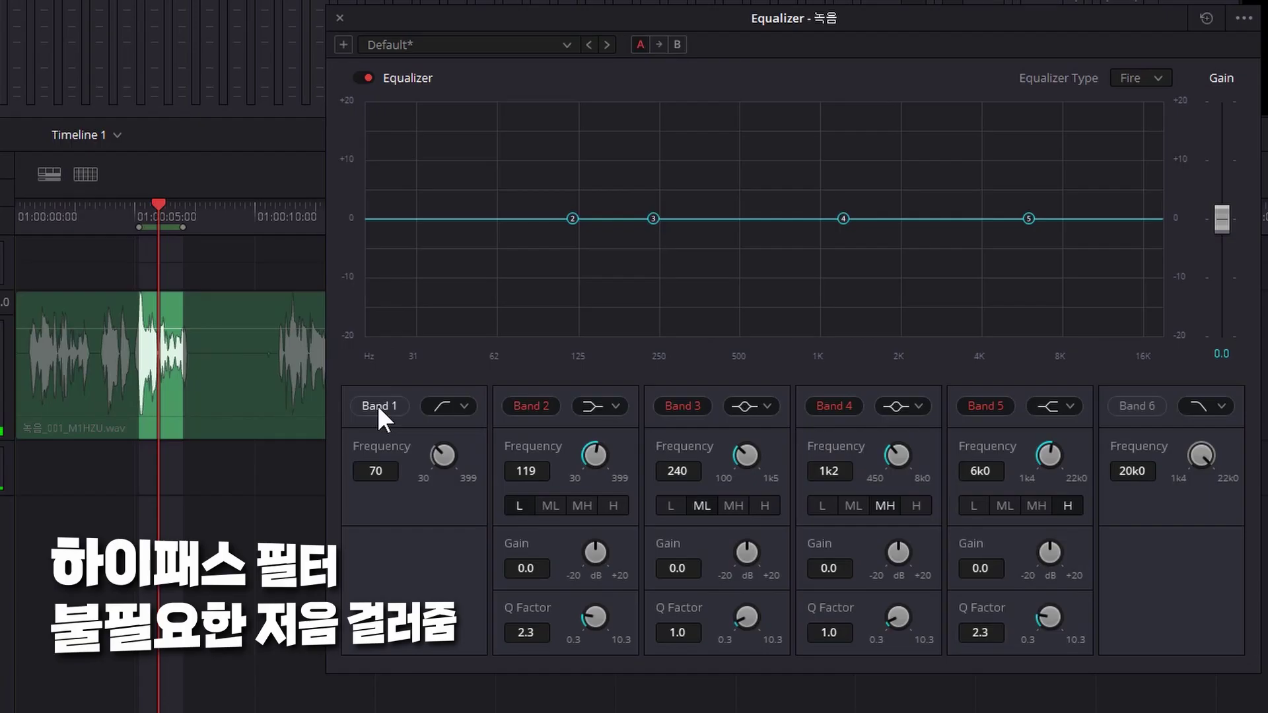
Step: Enable the Band 1 high-pass filter at 100 Hz and the Band 6 low-pass filter at 12k2
click(378, 406)
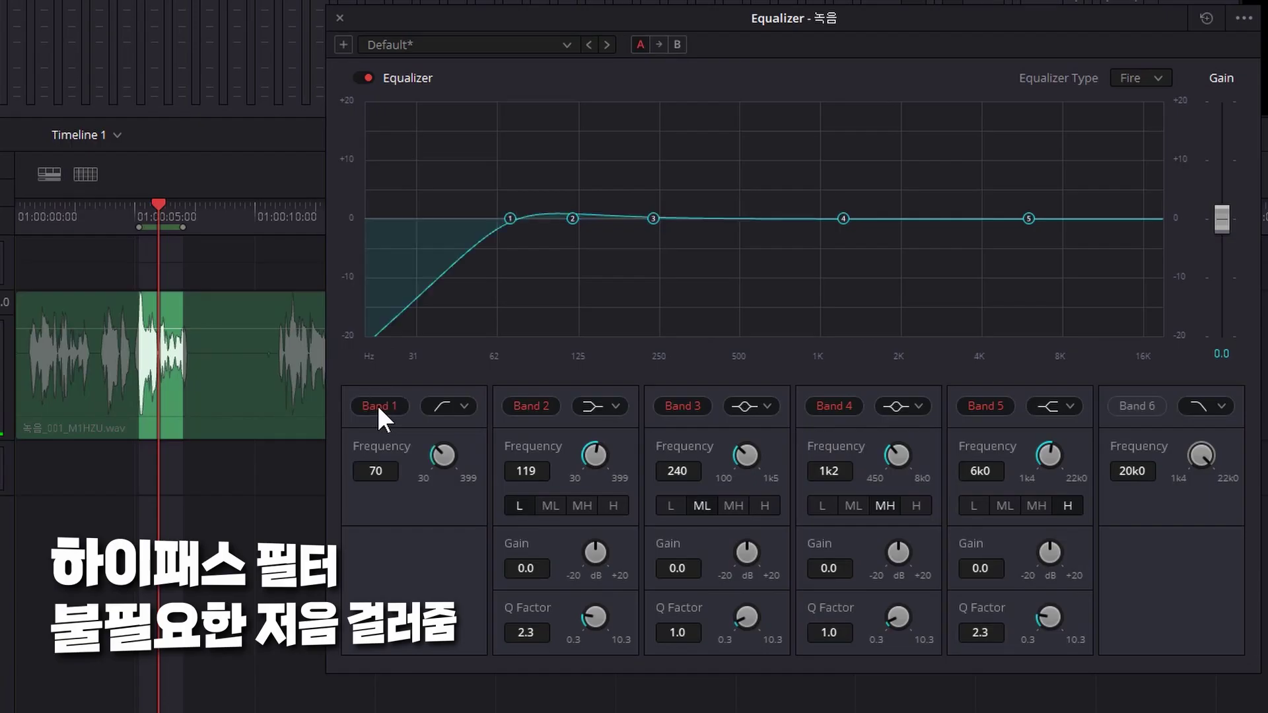
drag(510, 220, 551, 222)
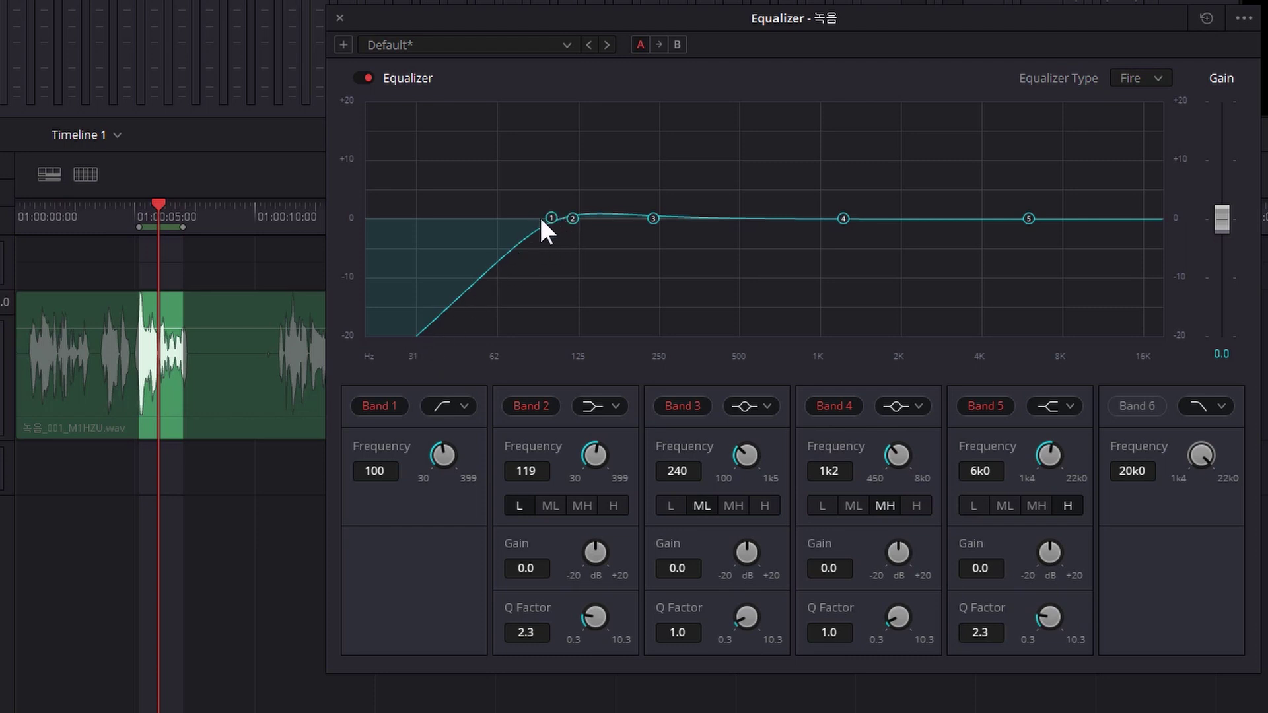
click(1138, 406)
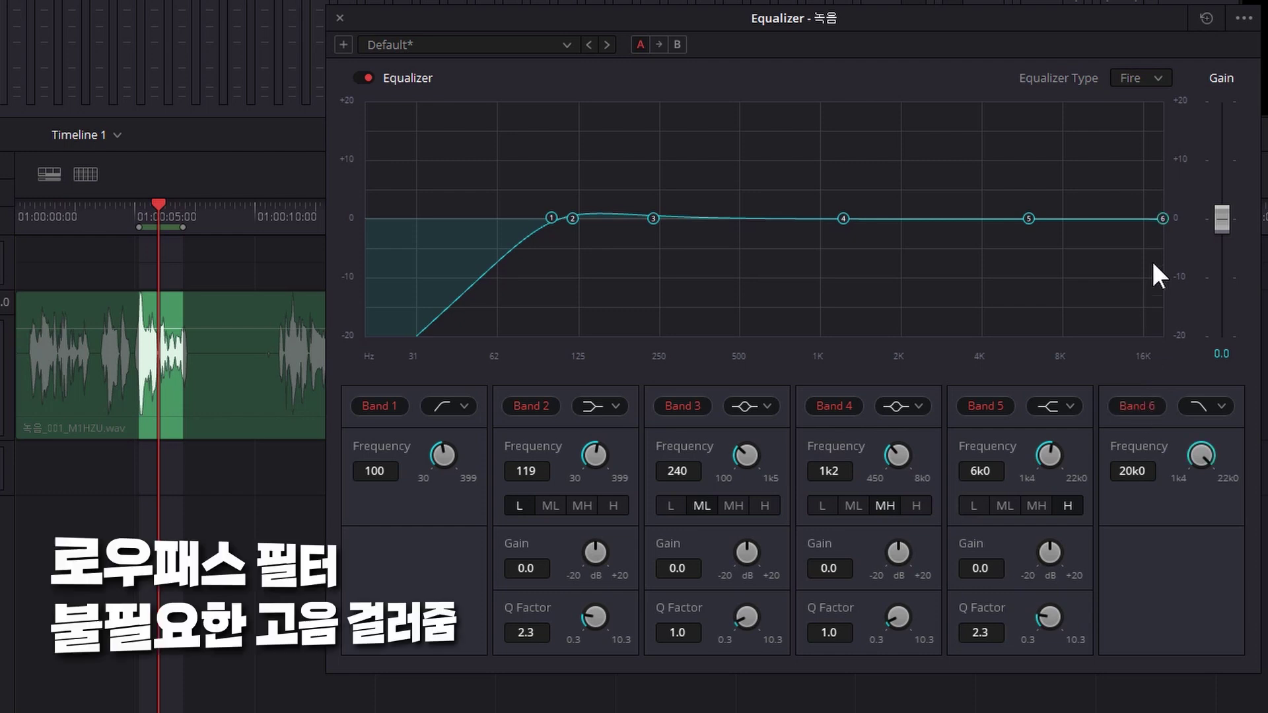
drag(1159, 226, 1111, 228)
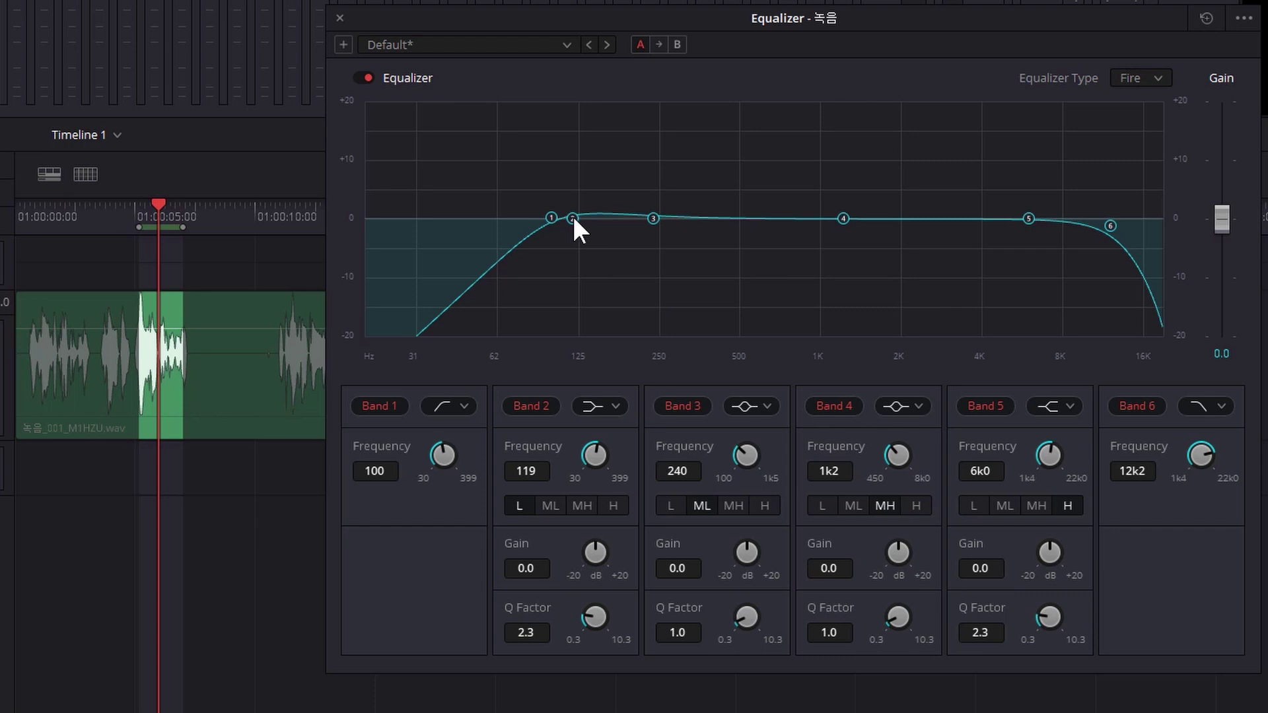
Step: Boost Band 2 by +2.4 dB at 120 Hz and Band 5 by +2.5 dB at 6k0
drag(573, 218, 576, 203)
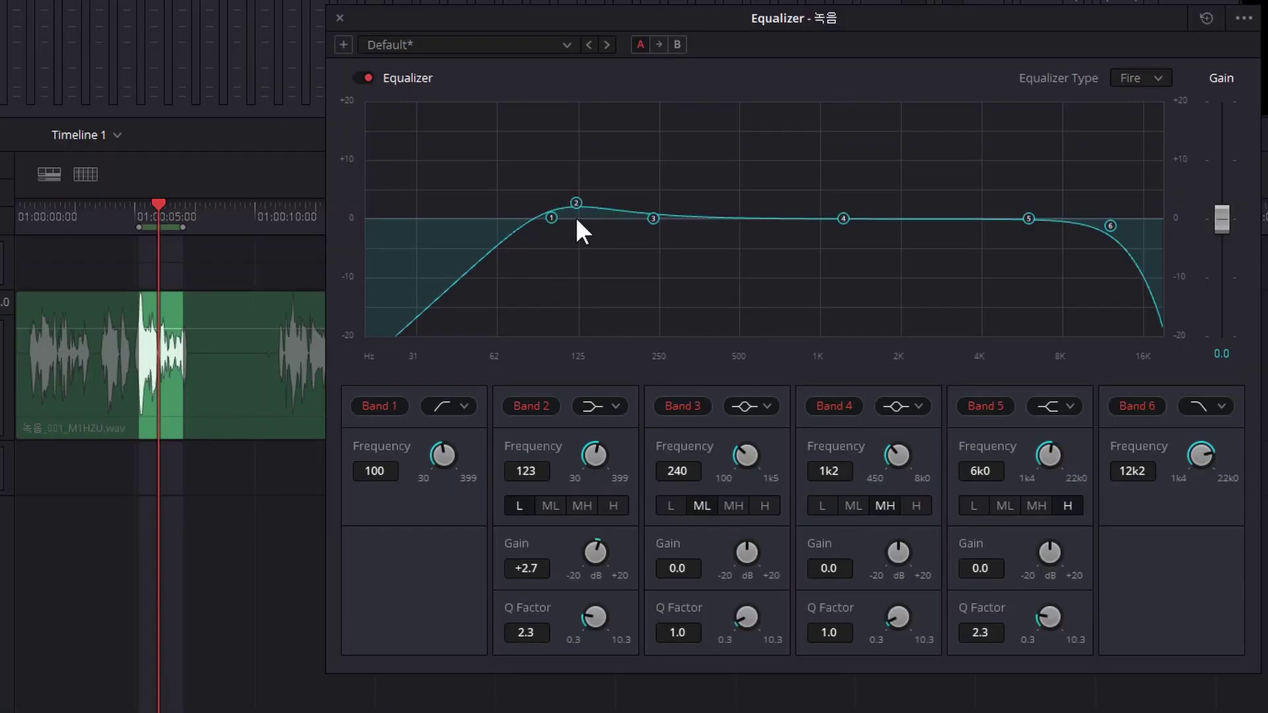
drag(574, 203, 573, 203)
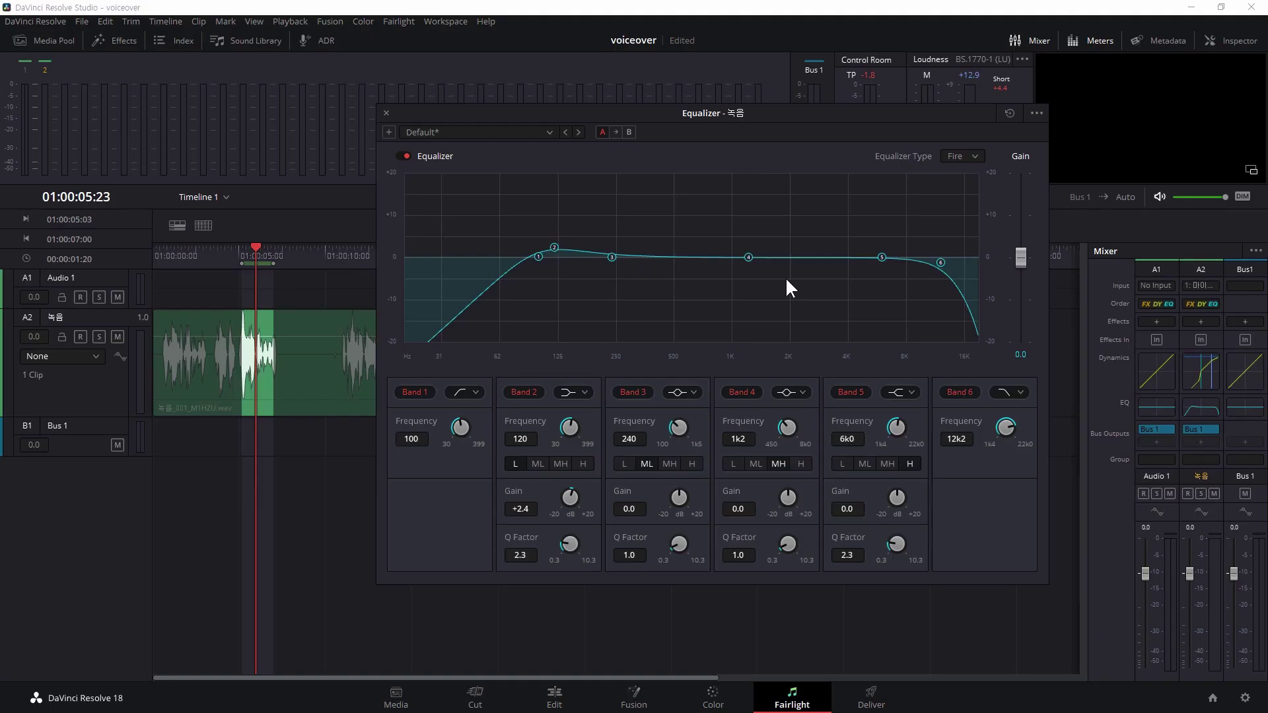
drag(882, 257, 882, 246)
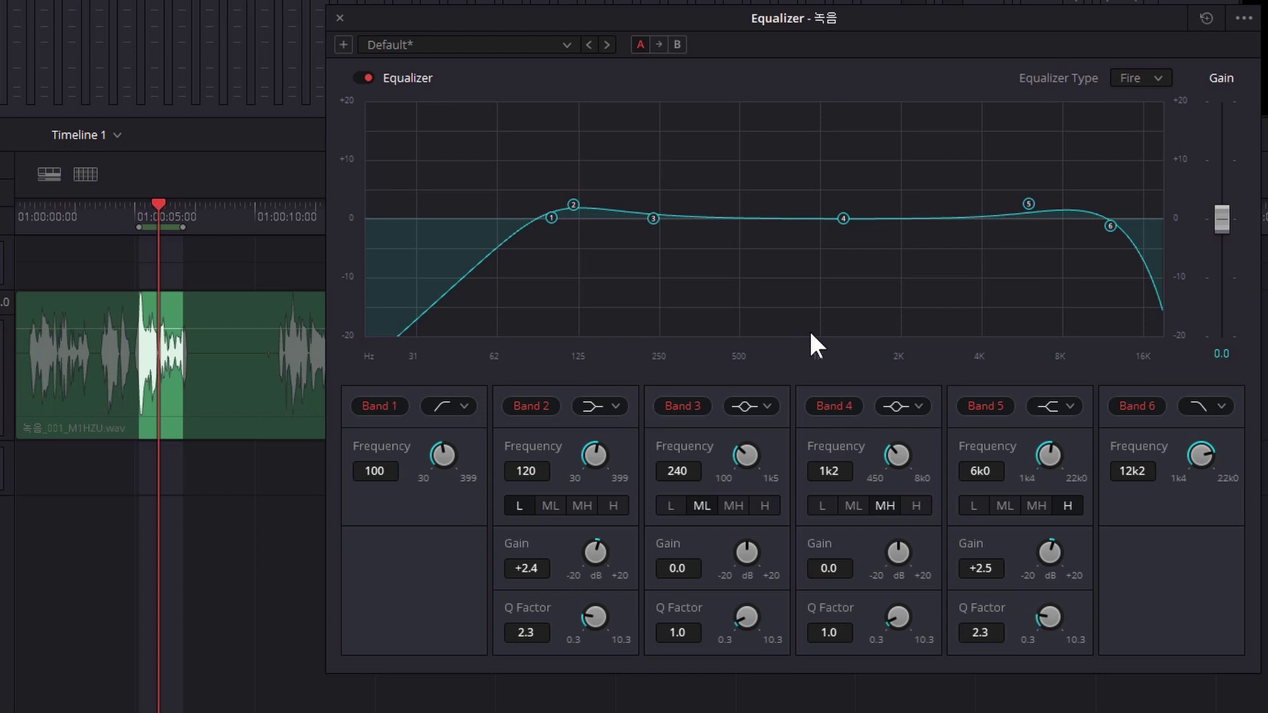
Step: Set Band 3's Q factor to 10.3, try strong boosts and cuts around 250 Hz, and set its gain to -4.3 dB at 249 Hz
drag(739, 620, 1031, 659)
drag(652, 219, 661, 144)
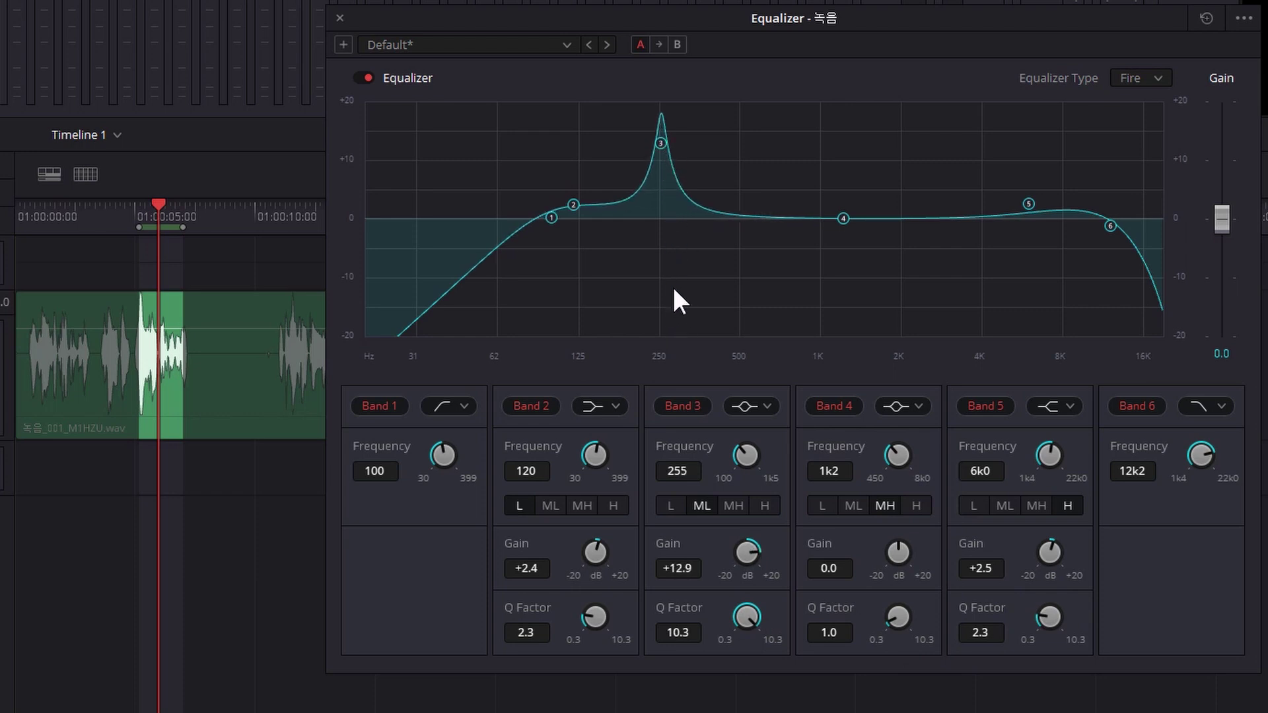
drag(659, 143, 665, 243)
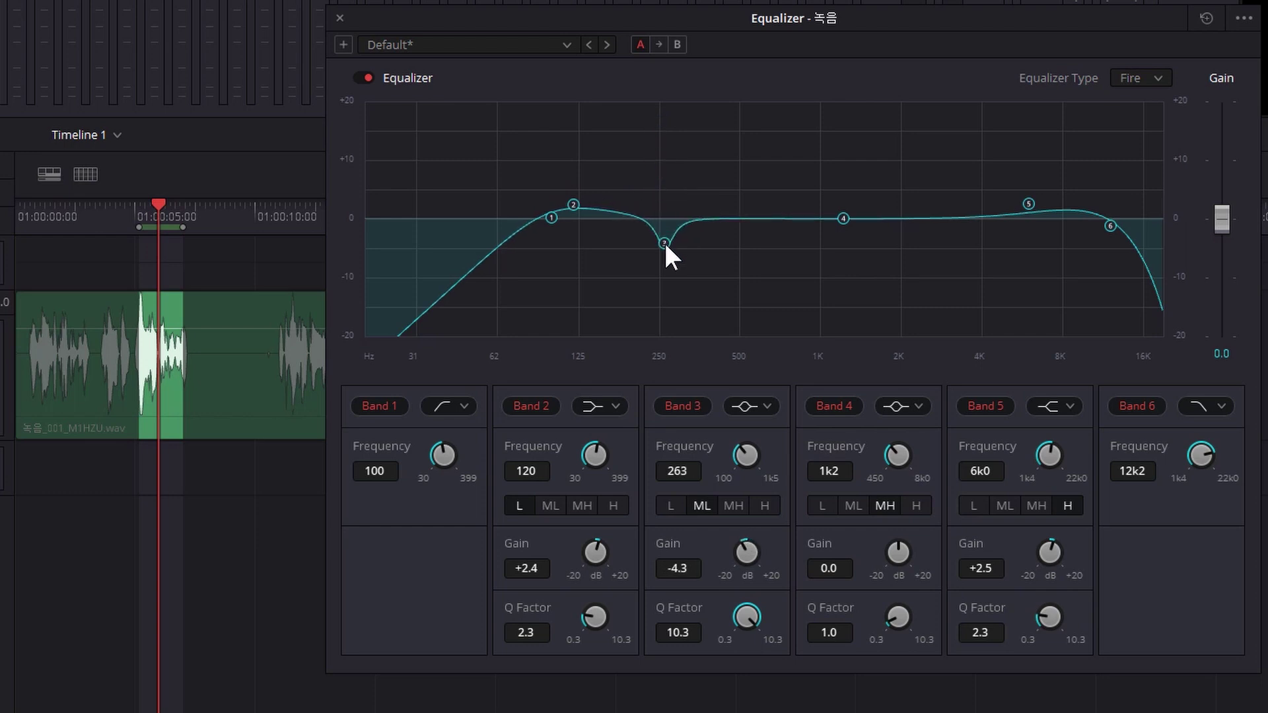
drag(665, 243, 662, 305)
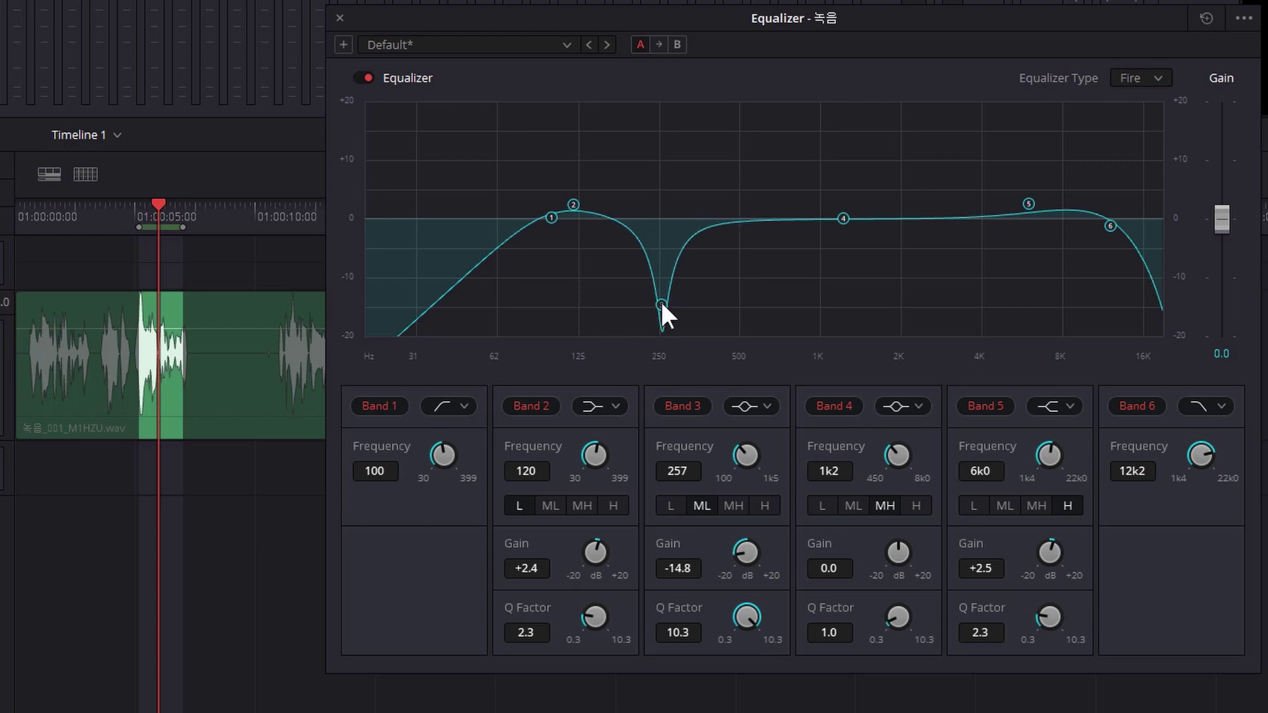
drag(659, 299, 656, 233)
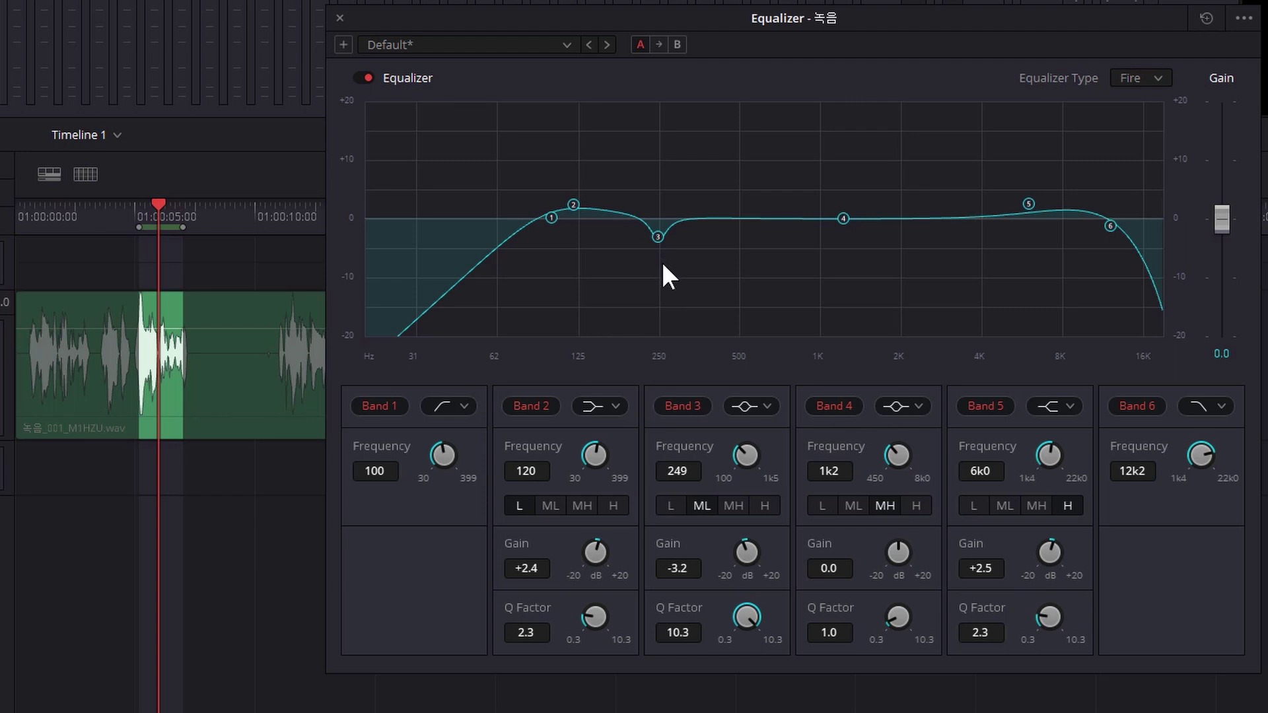
drag(658, 237, 658, 243)
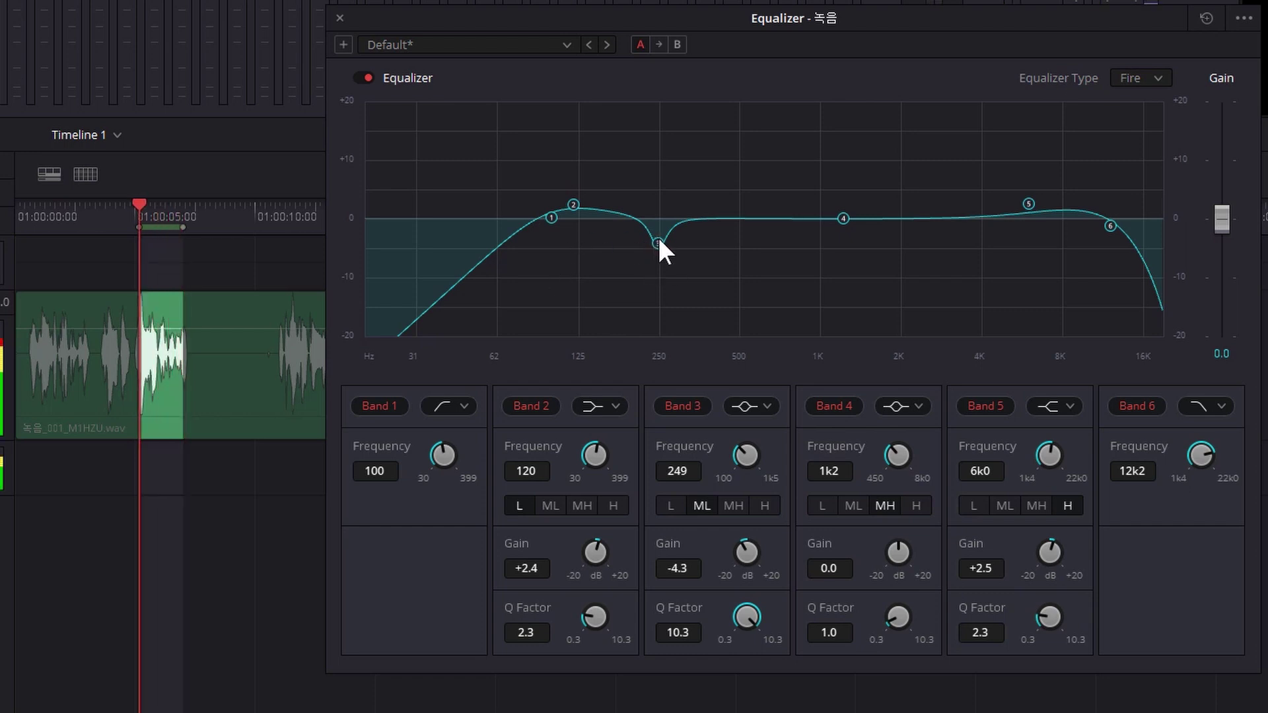
Step: Sweep a boosted Band 3 to find the unpleasant resonance, and cut it by -4.8 dB at 274 Hz
drag(659, 242, 676, 135)
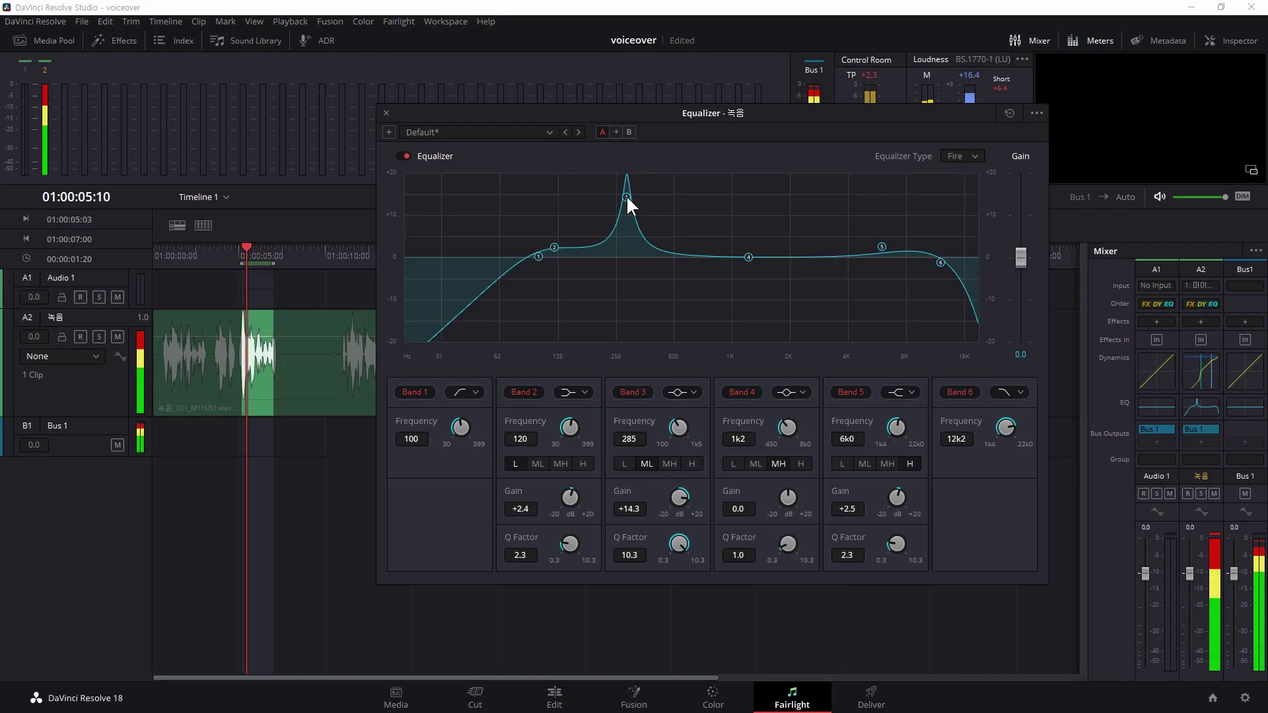
drag(627, 196, 625, 202)
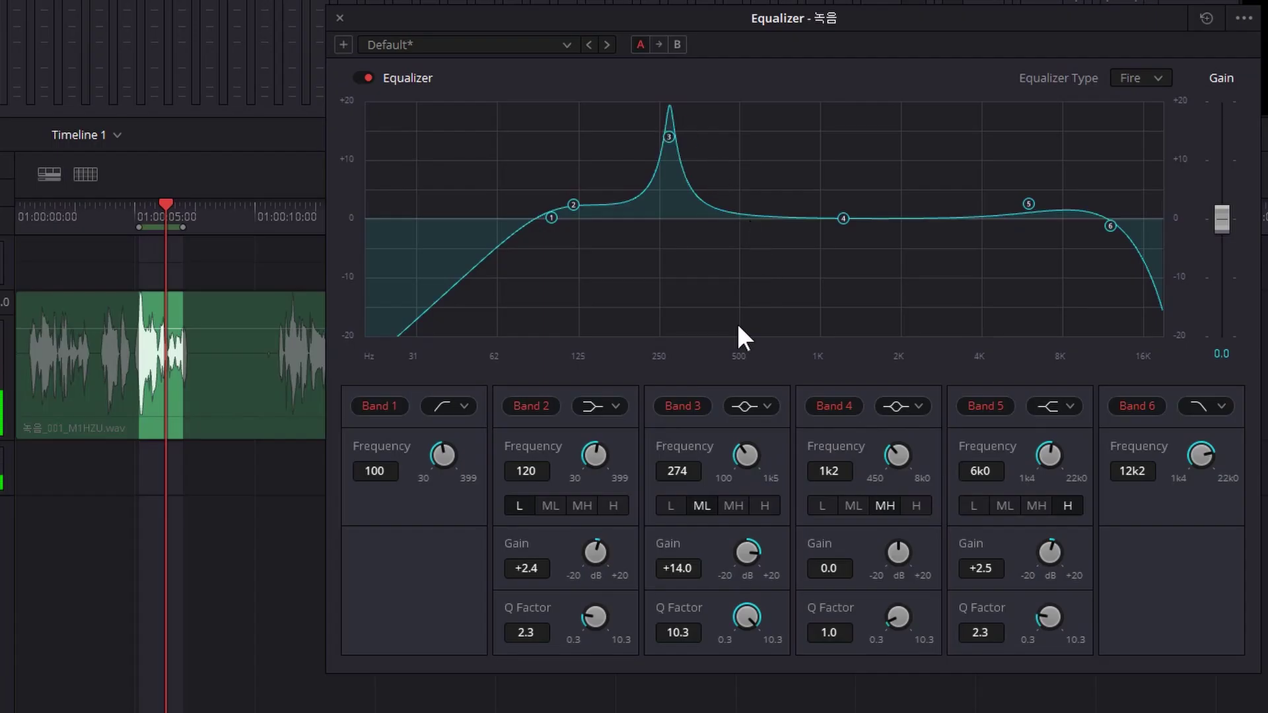
drag(752, 548, 603, 580)
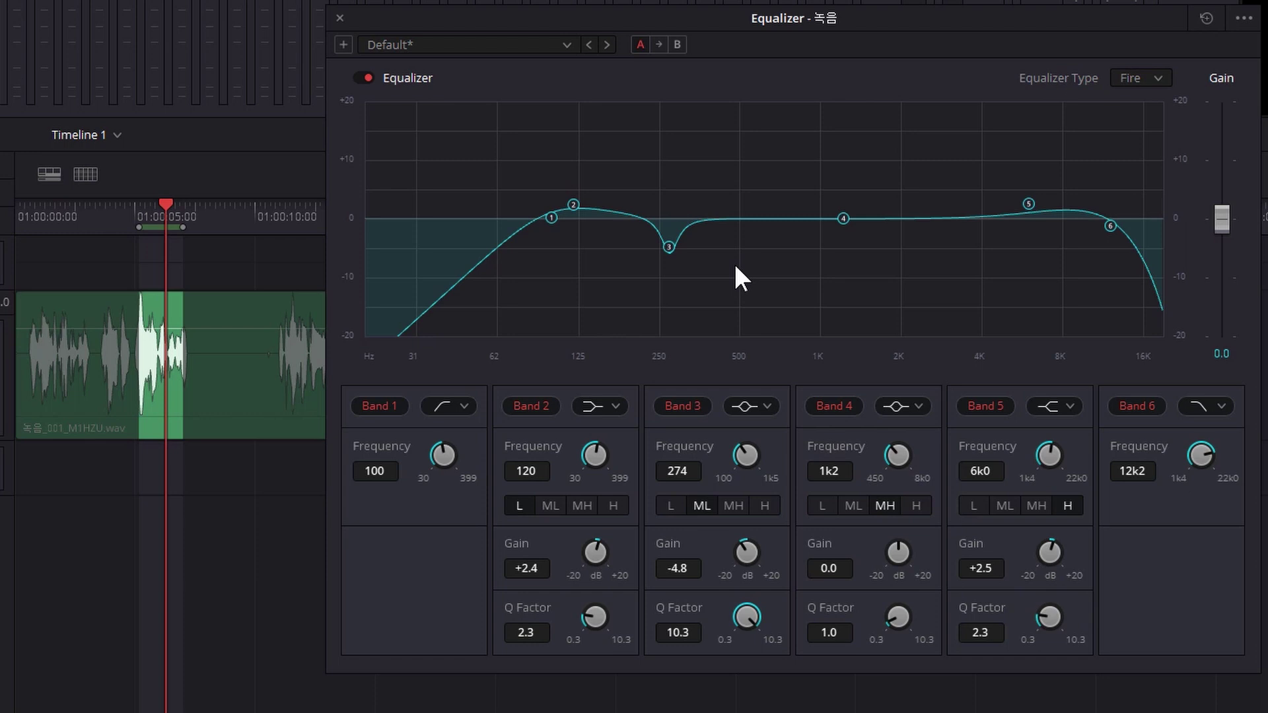
Step: Sweep a boosted Band 4 with a Q factor of 10.1 during playback, and cut it by -3.1 dB at 736 Hz
key(space)
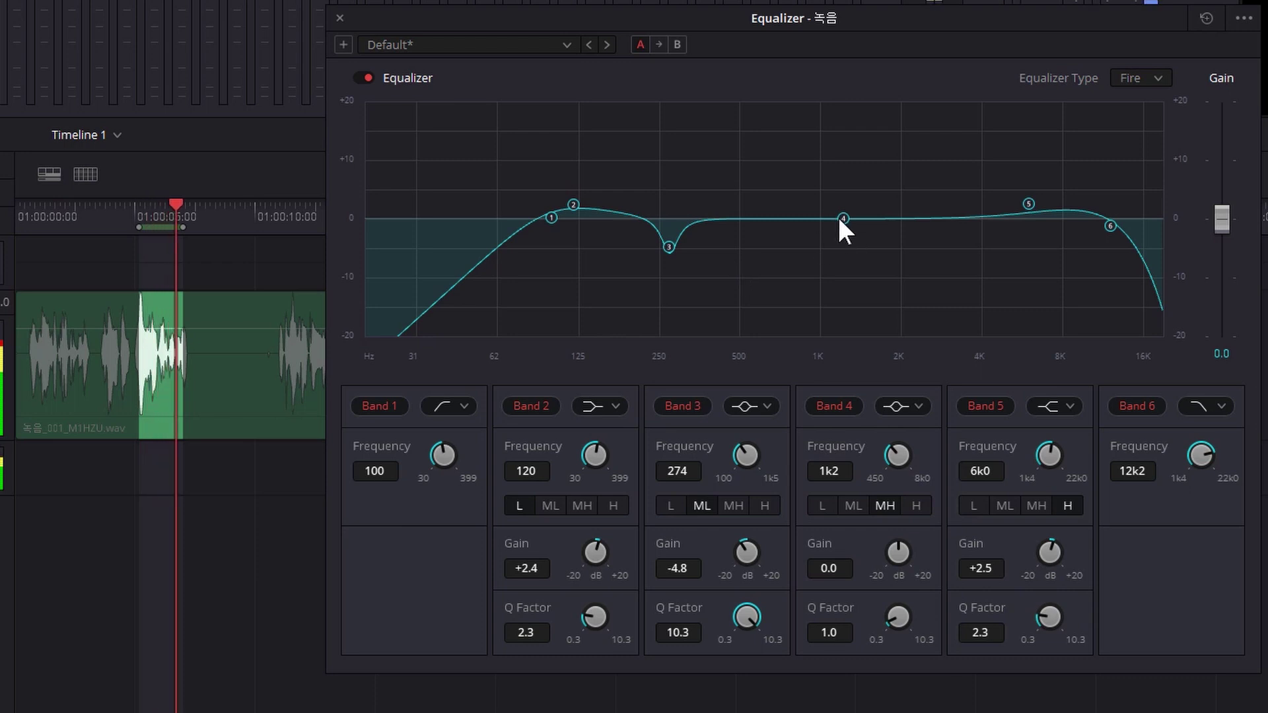
drag(840, 220, 770, 136)
drag(898, 614, 1205, 646)
mouse_move(772, 137)
mouse_down()
mouse_move(758, 134)
mouse_move(784, 132)
mouse_up()
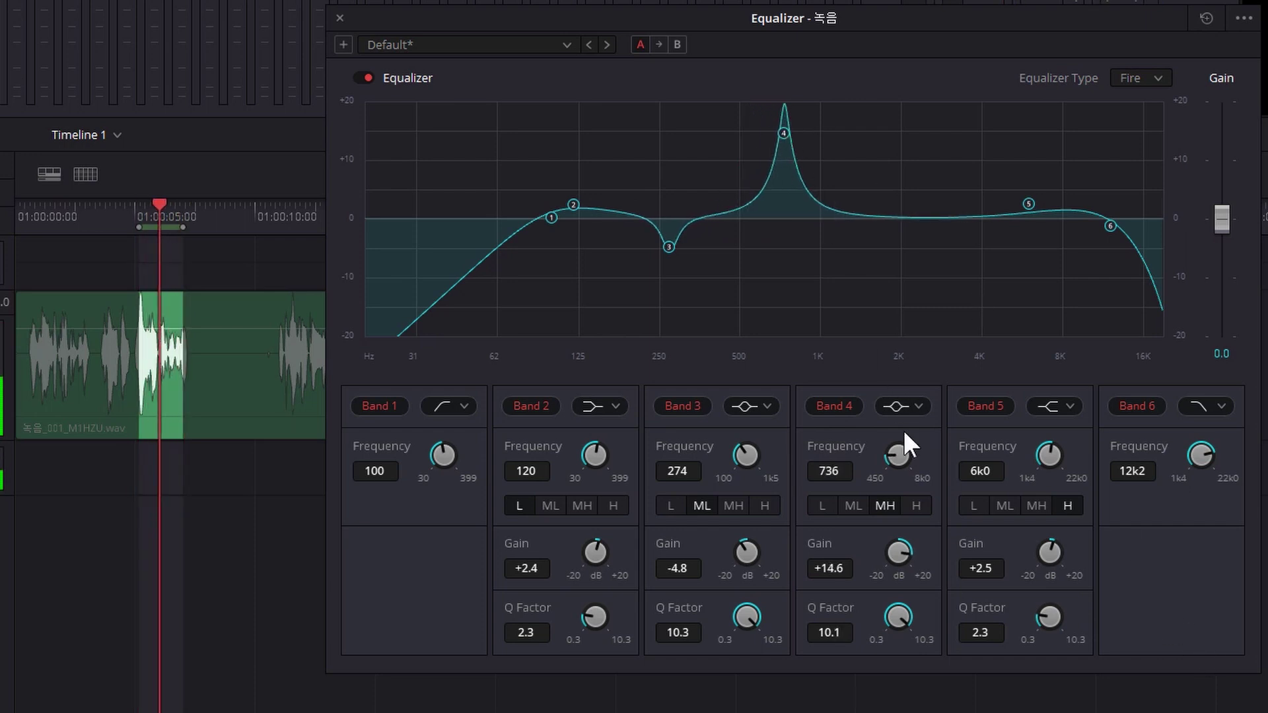
drag(894, 546, 788, 533)
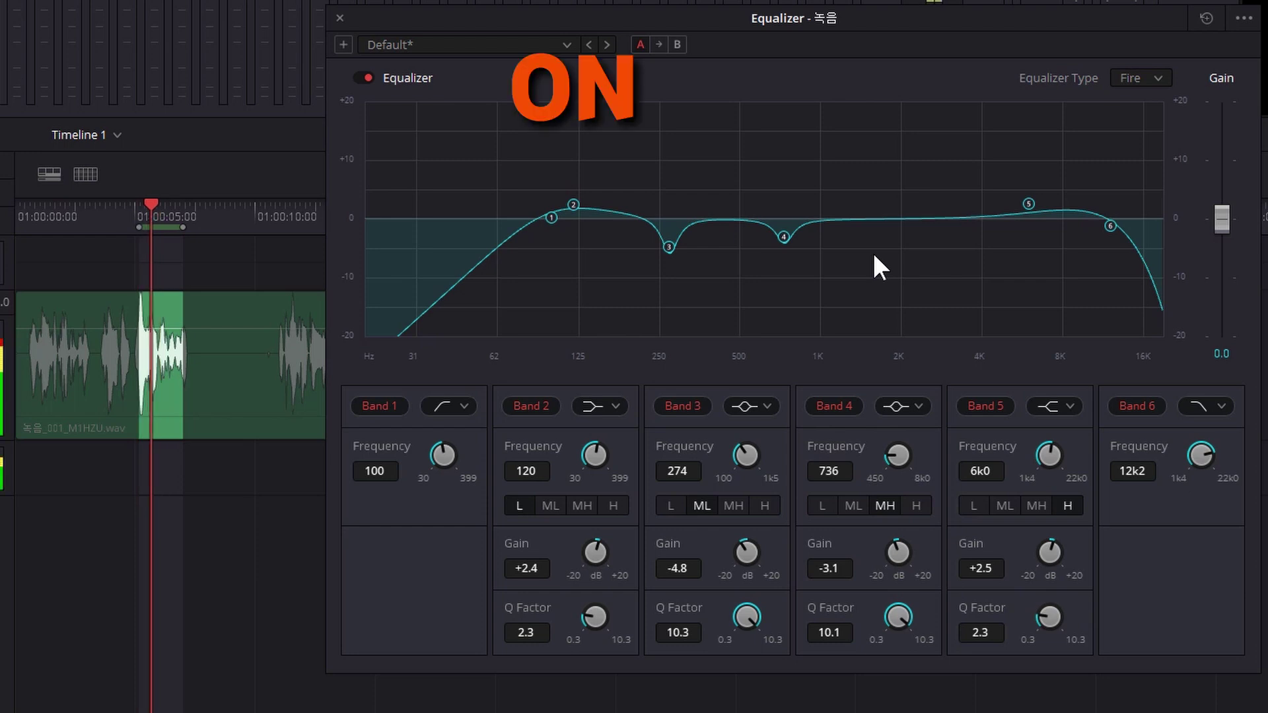
Step: Compare the voiceover with the Equalizer switched off and back on
click(362, 79)
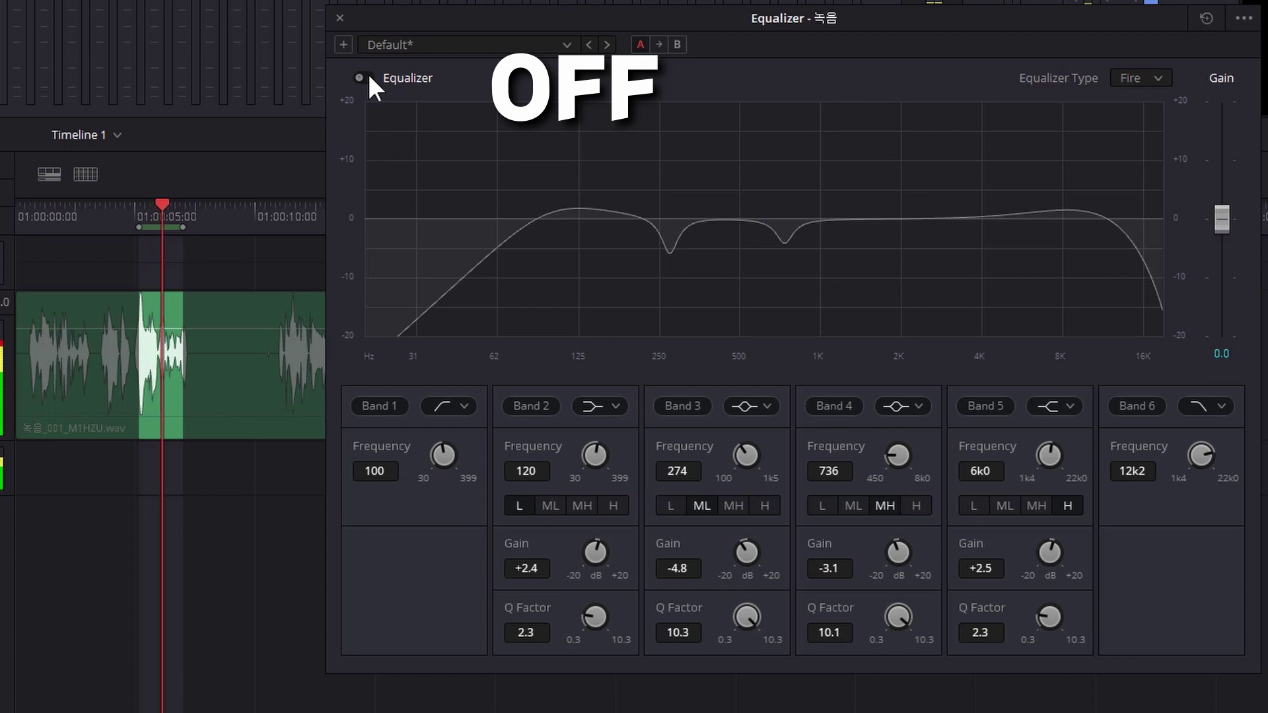
click(367, 78)
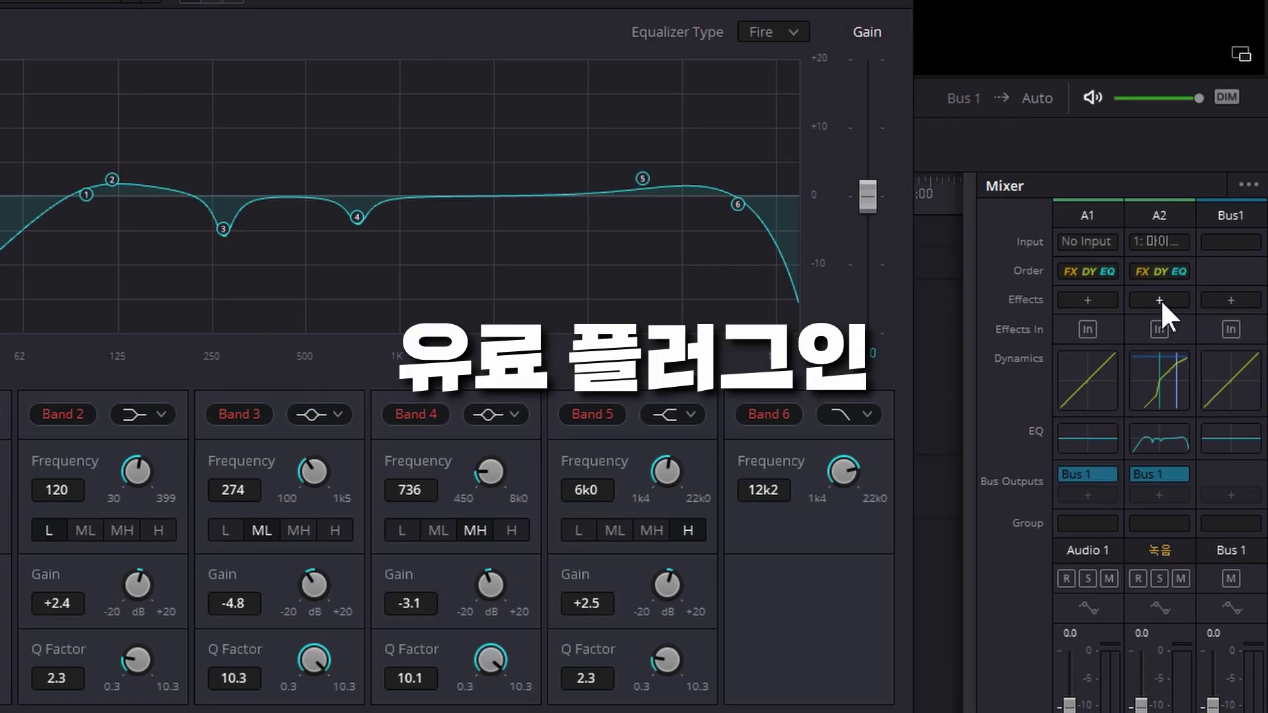
Step: Browse the Restoration effects available for the 녹음 track, and close the effects list
click(1201, 321)
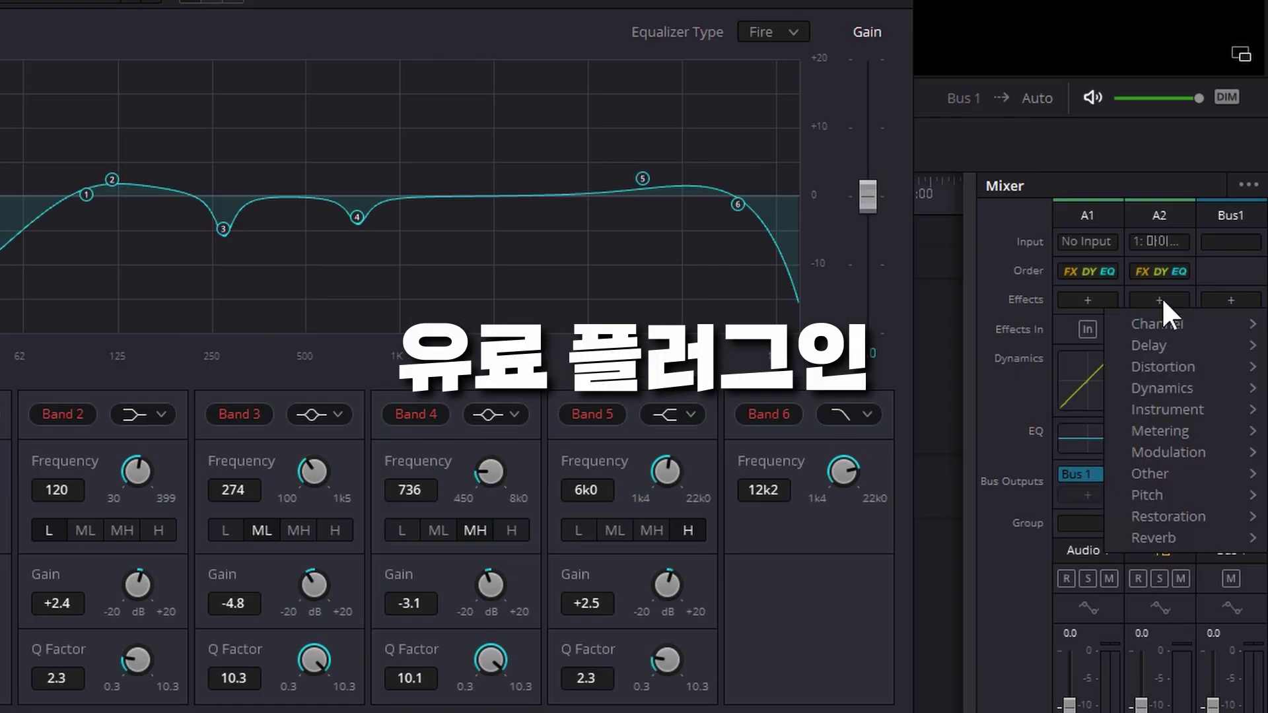
mouse_move(1165, 510)
mouse_move(1052, 539)
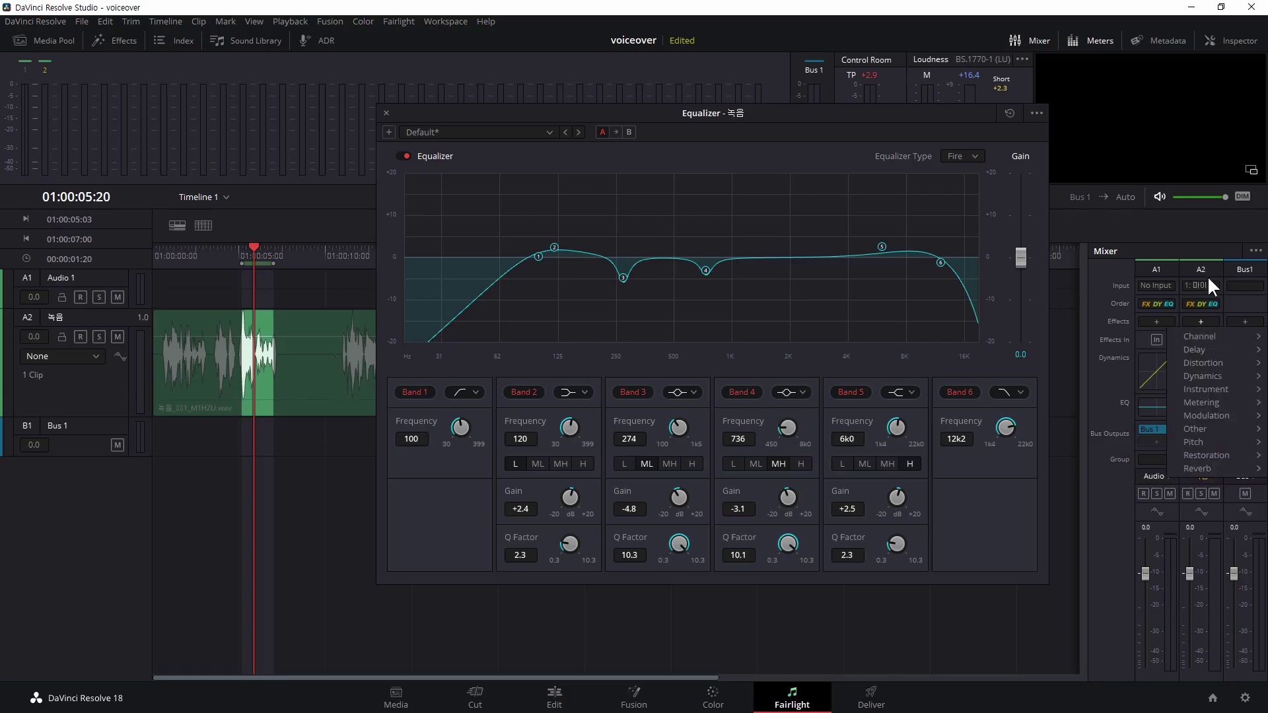
click(1161, 206)
click(1202, 263)
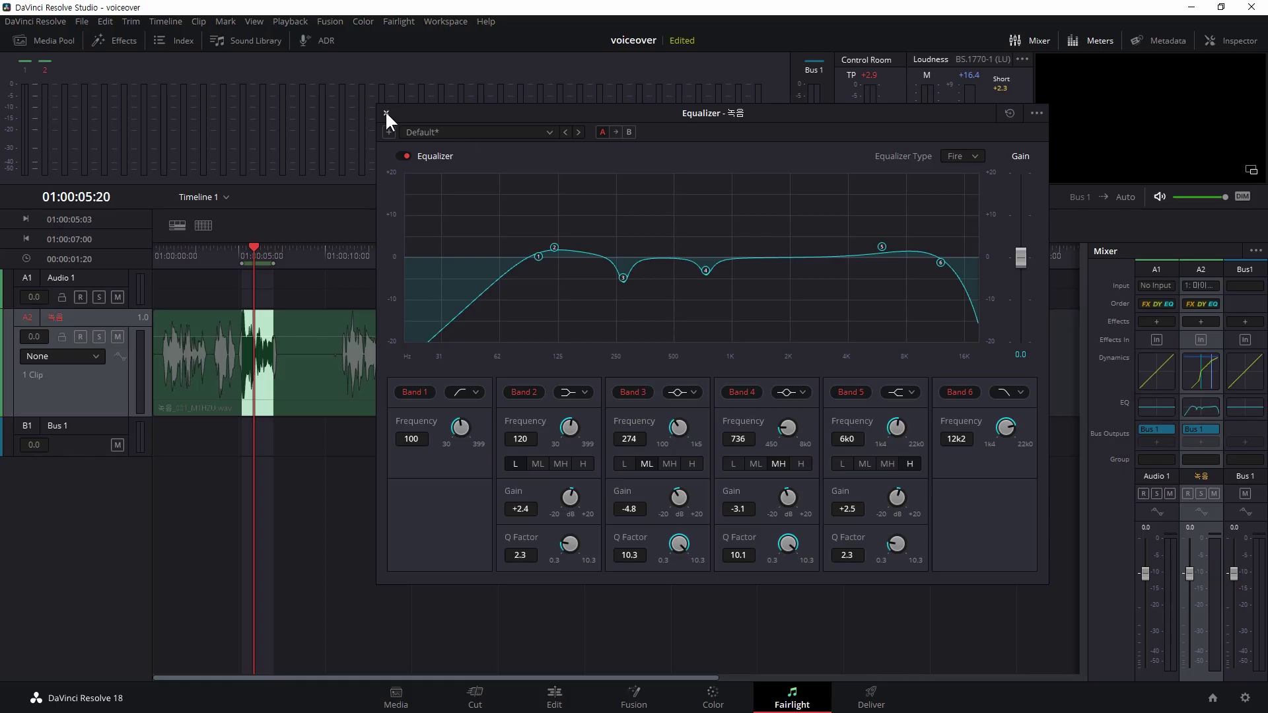
Step: Close the 녹음 track's Equalizer, and clear the in and out points marking the loop range on the timeline
click(386, 113)
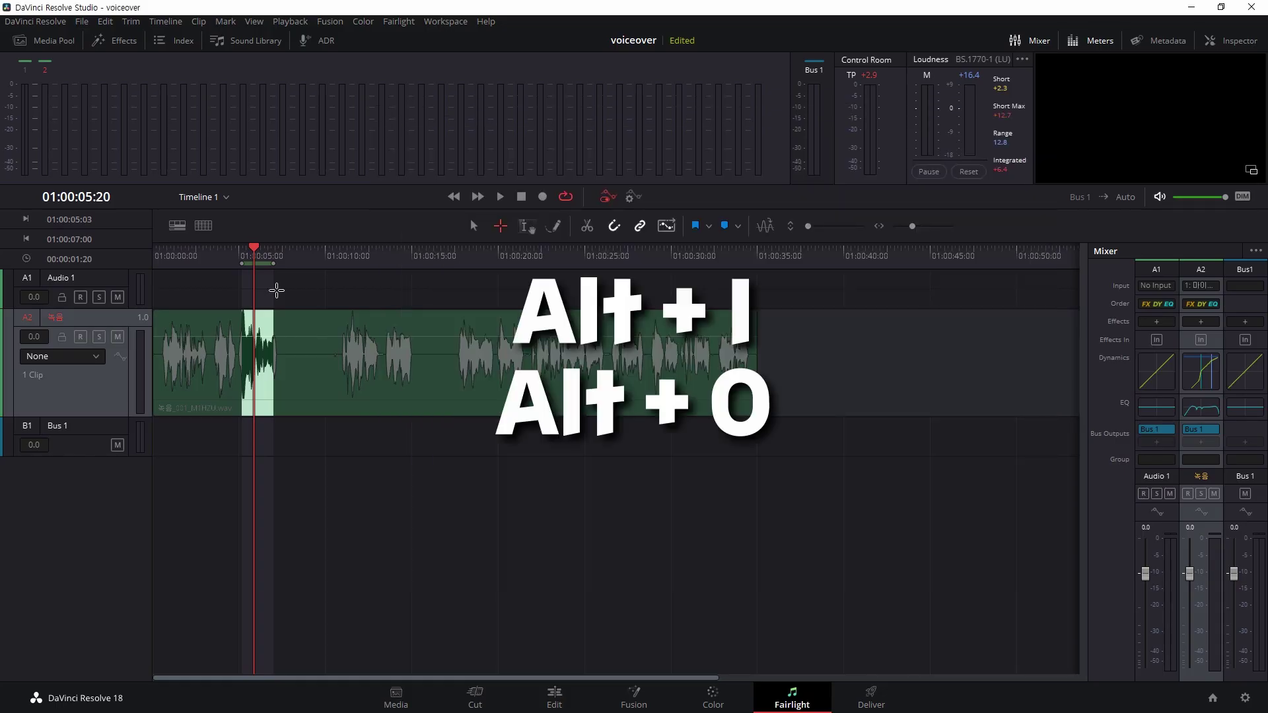
key(alt+i)
key(alt+o)
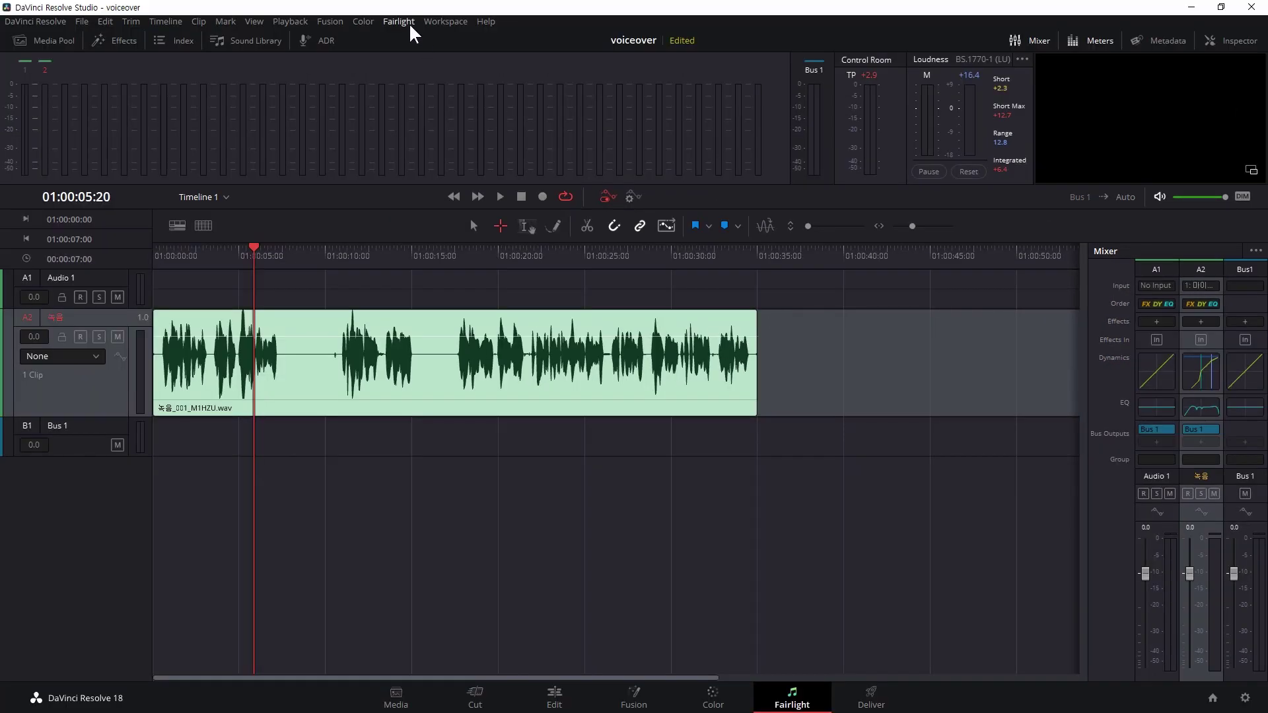
Step: Save the 녹음 track's settings in the Presets Library as a new Global Track Preset named 내목소리2
click(400, 21)
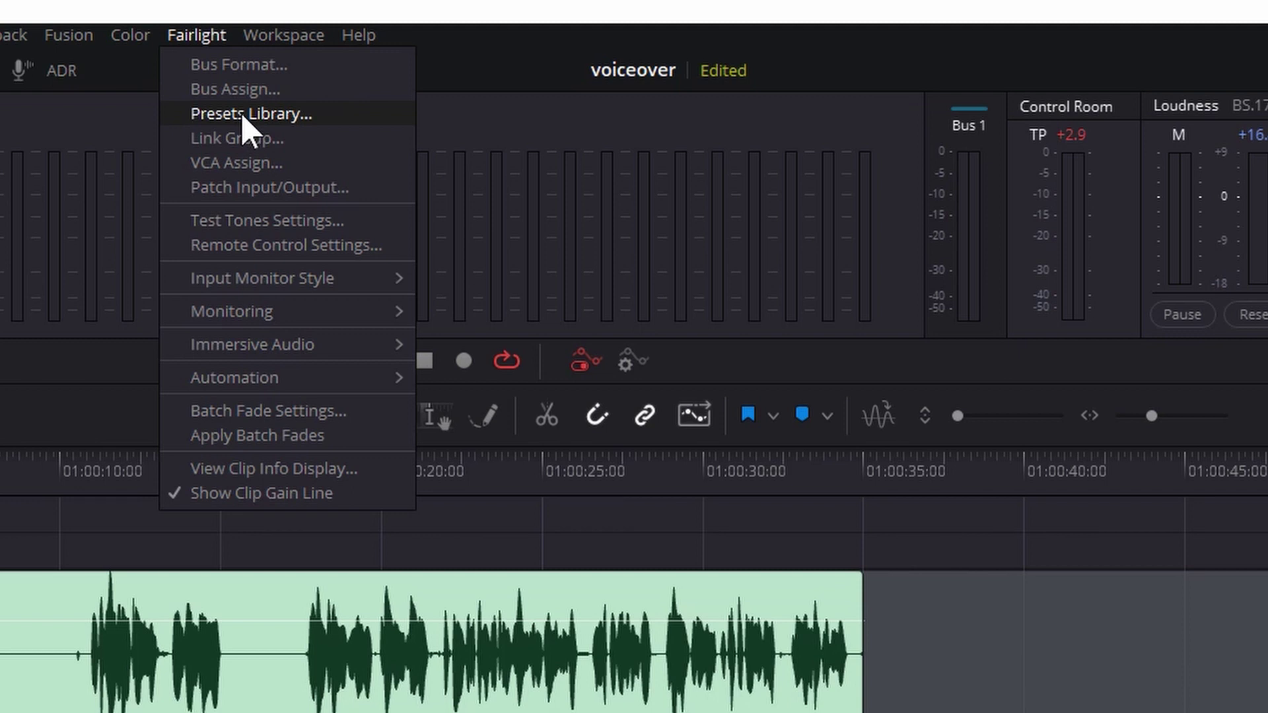
click(422, 64)
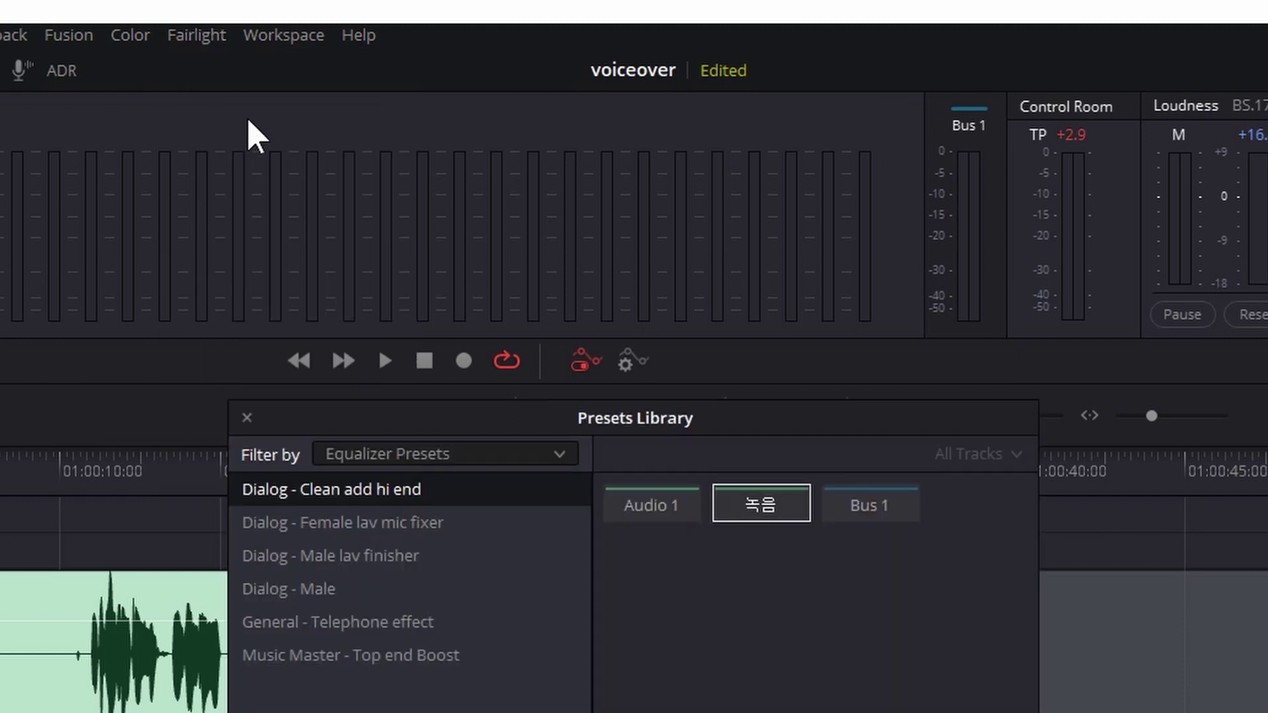
click(539, 454)
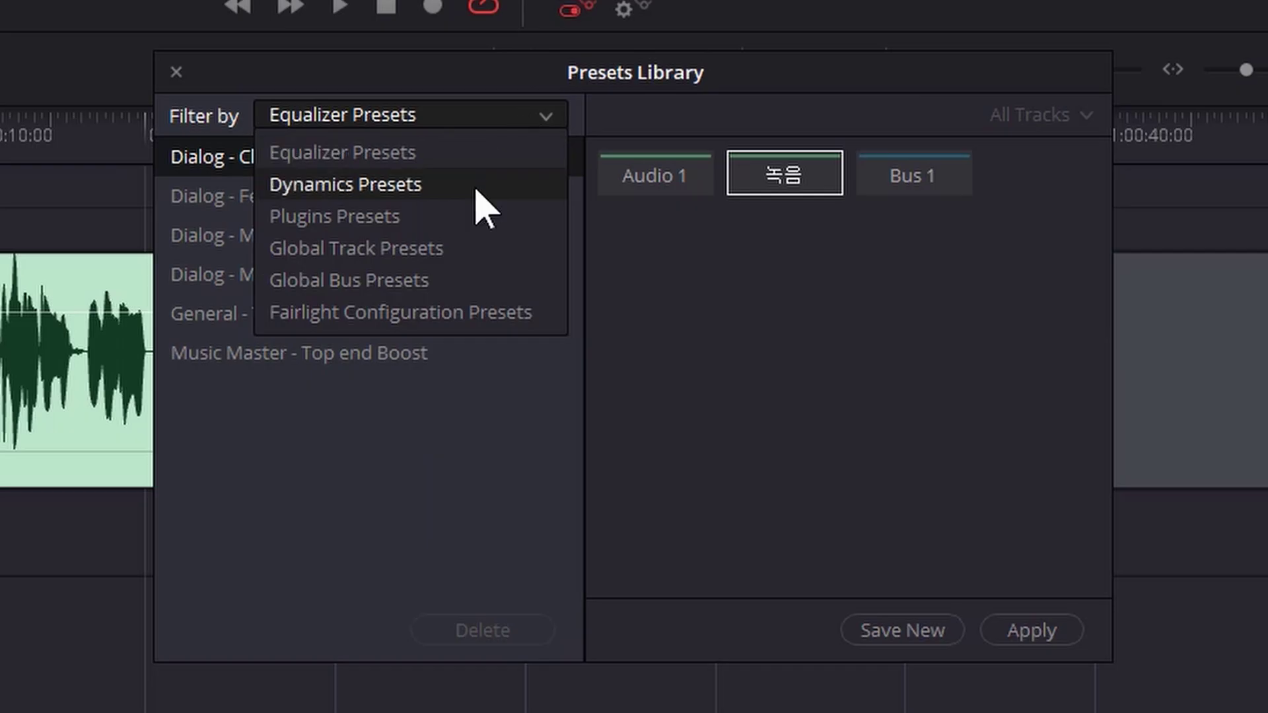
click(447, 249)
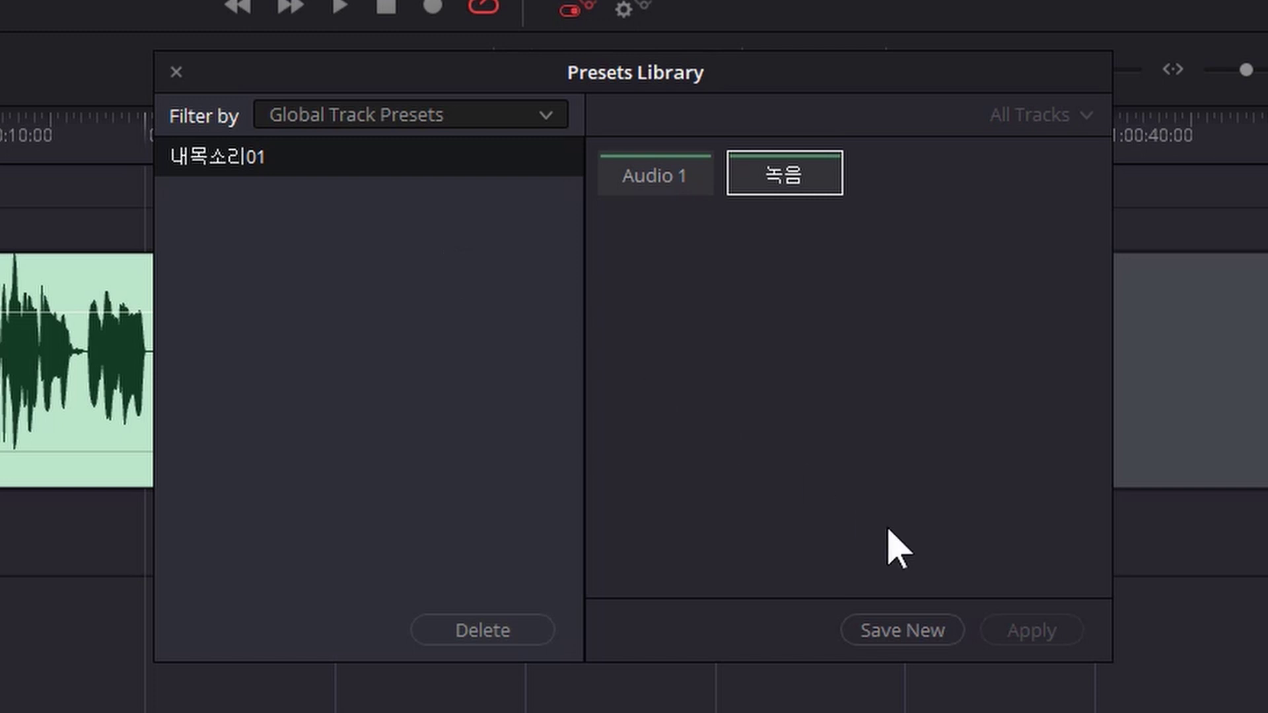
click(915, 629)
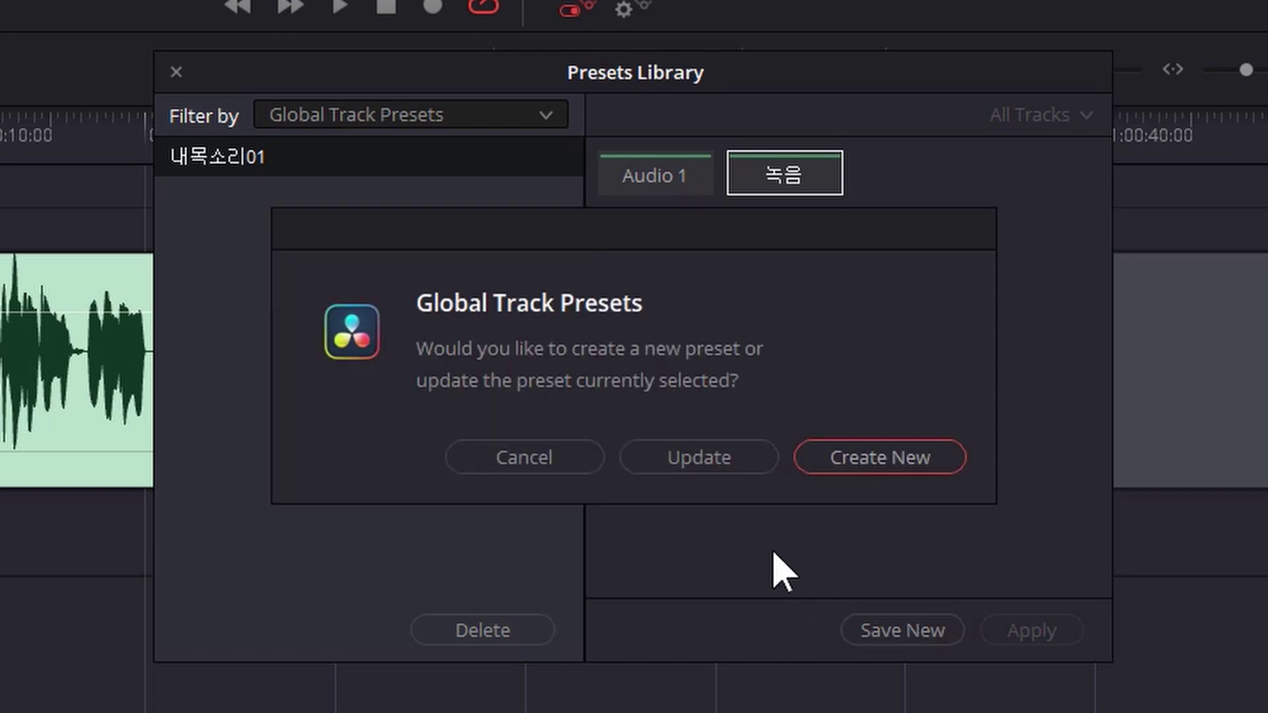
click(864, 463)
text(내목소리02)
click(833, 396)
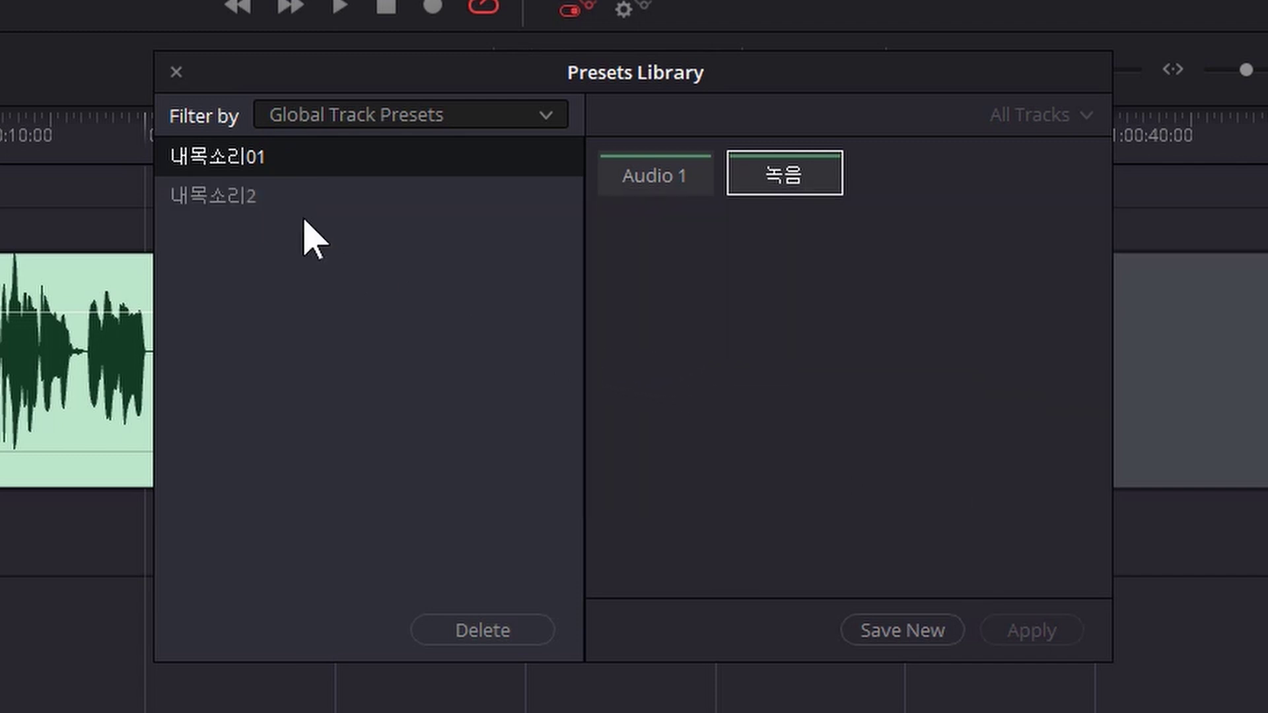
Step: Apply the 내목소리2 preset to the 녹음 track, and review the track's Dynamics and Equalizer settings
click(277, 204)
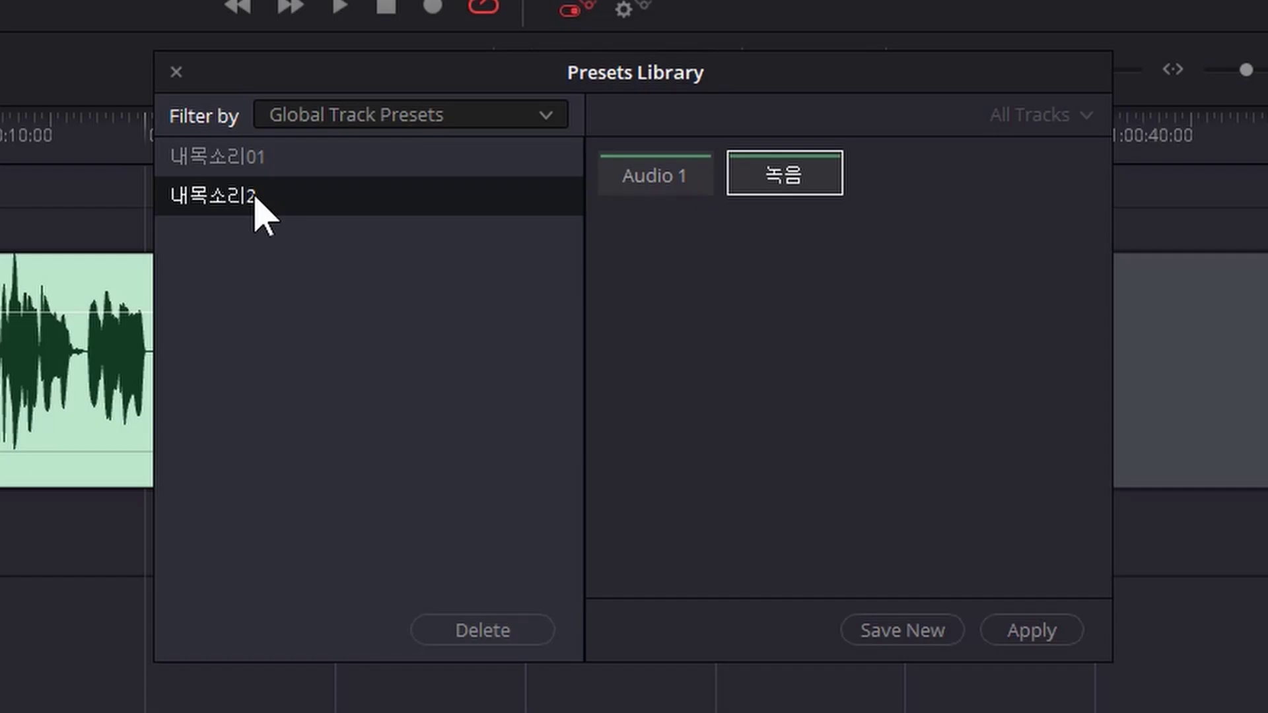
click(1031, 631)
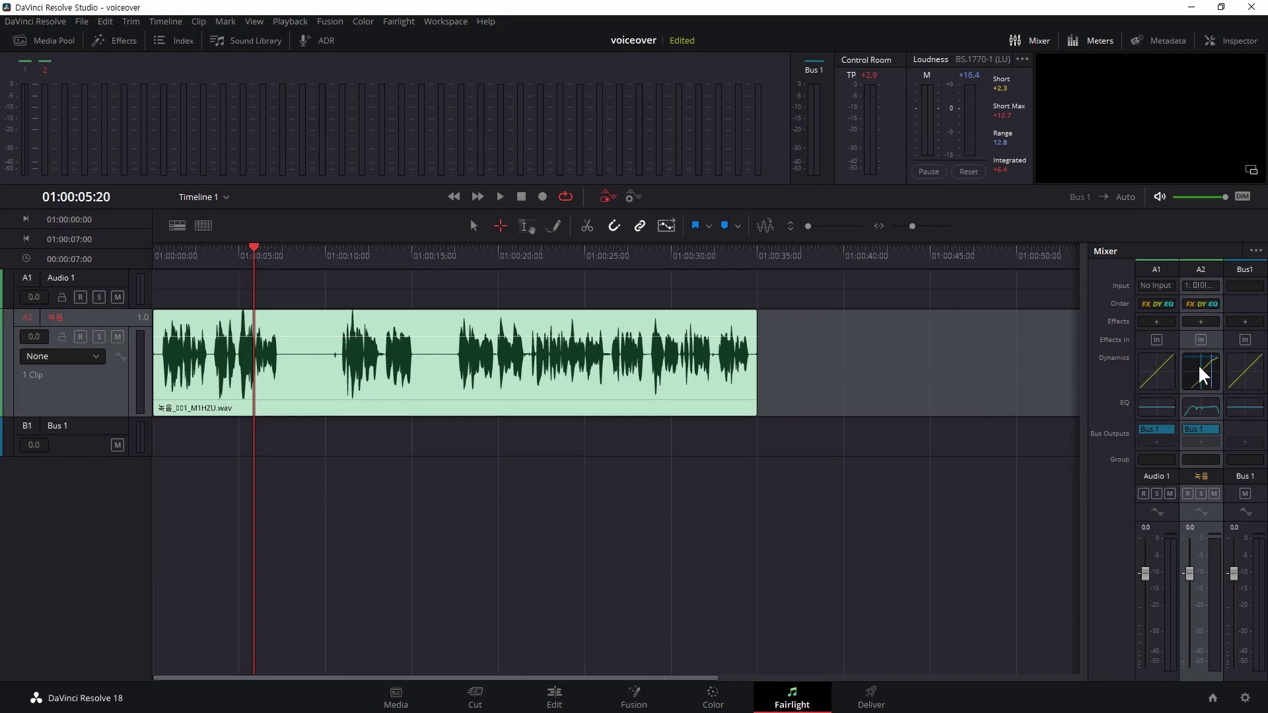
double_click(1199, 365)
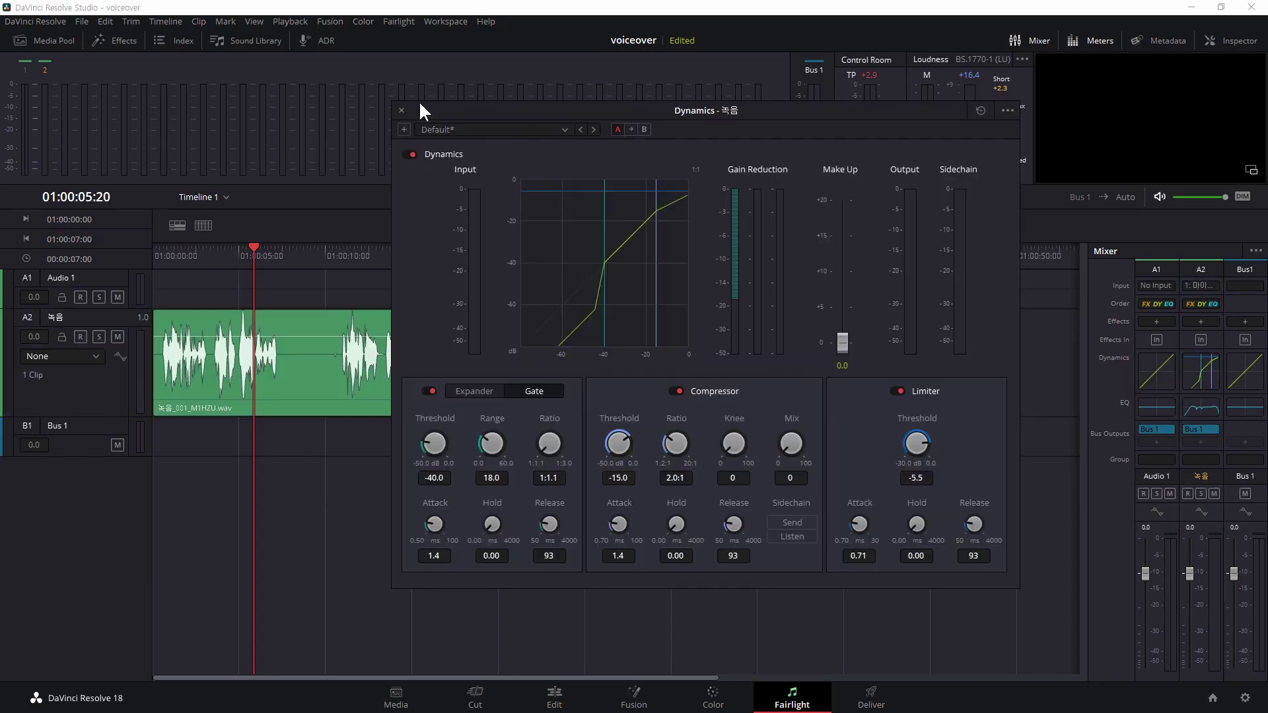
click(400, 110)
double_click(1201, 409)
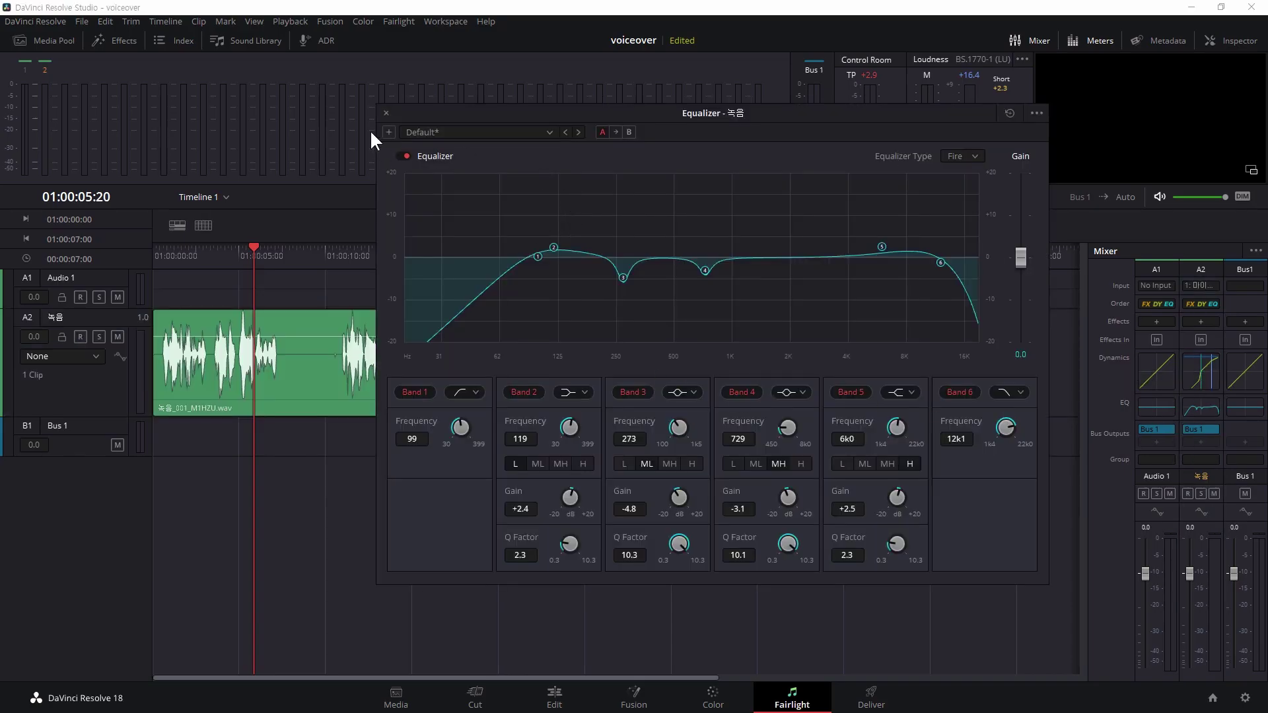
click(387, 113)
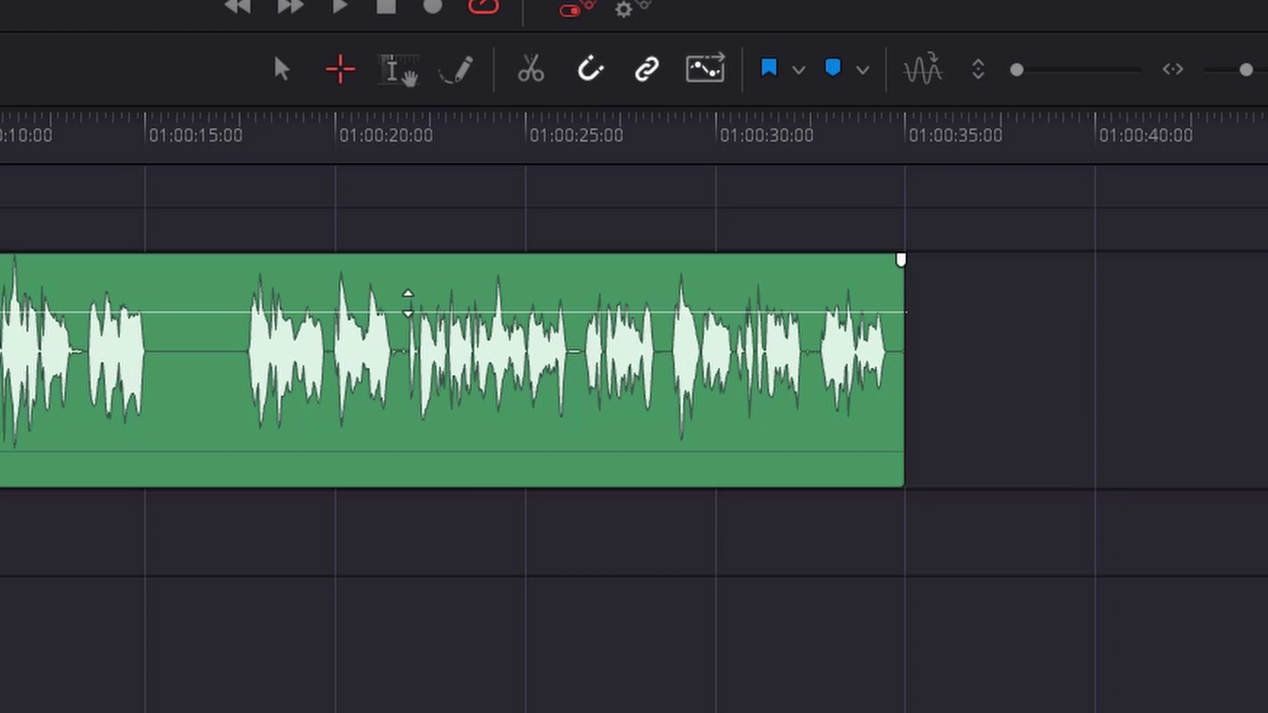
Step: Normalize the voiceover clip's audio level in ITU-R BS.1770-4 mode with a -1.0 dBTP target level and -15 LKFS target loudness
click(280, 69)
right_click(414, 311)
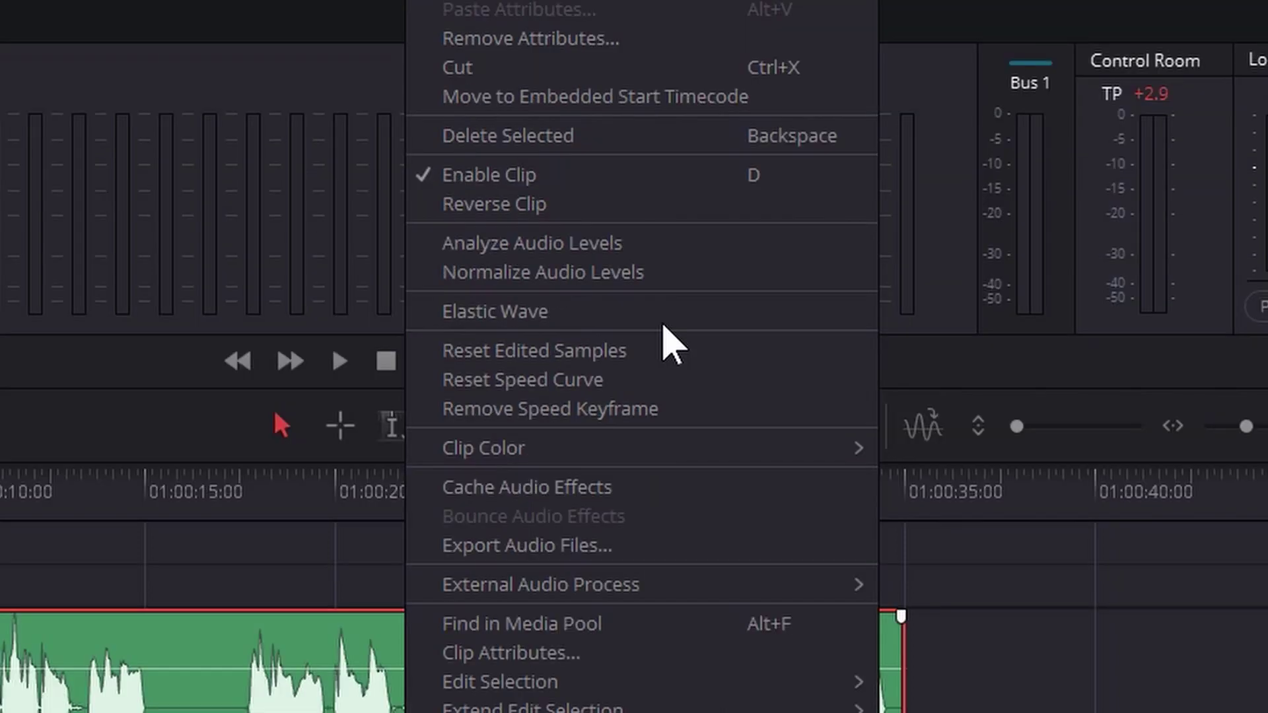
click(688, 274)
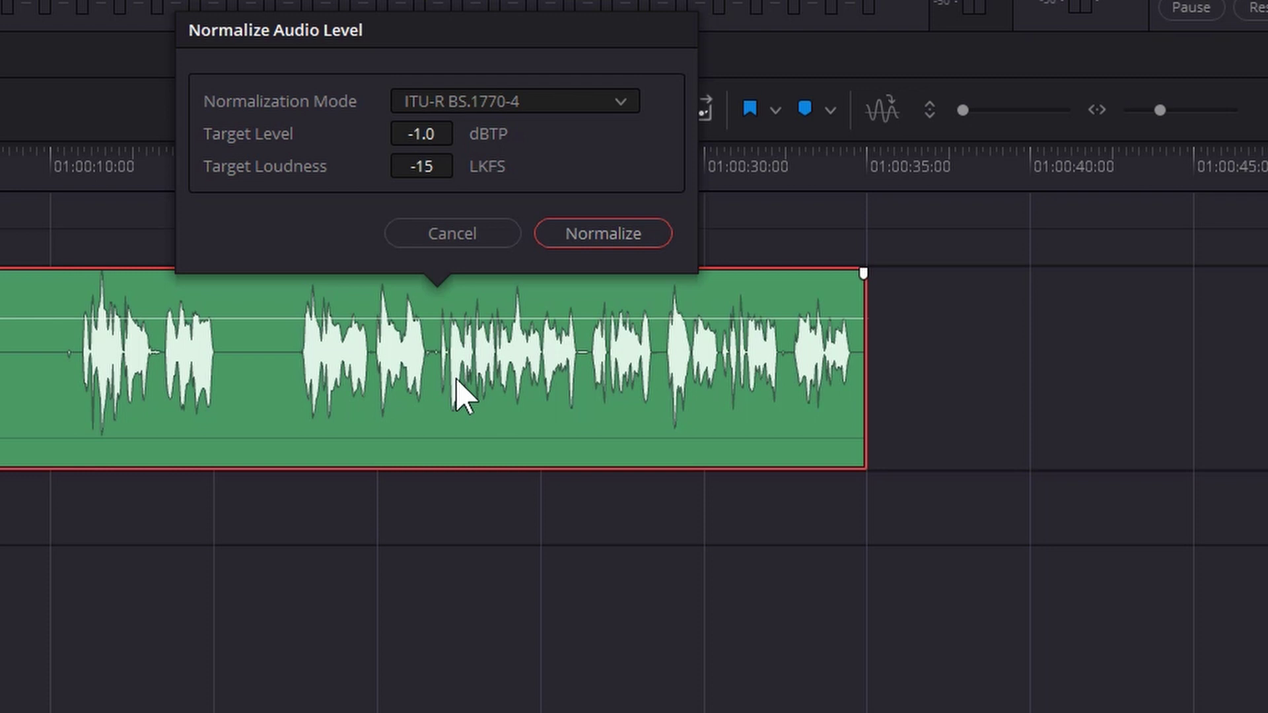
click(601, 237)
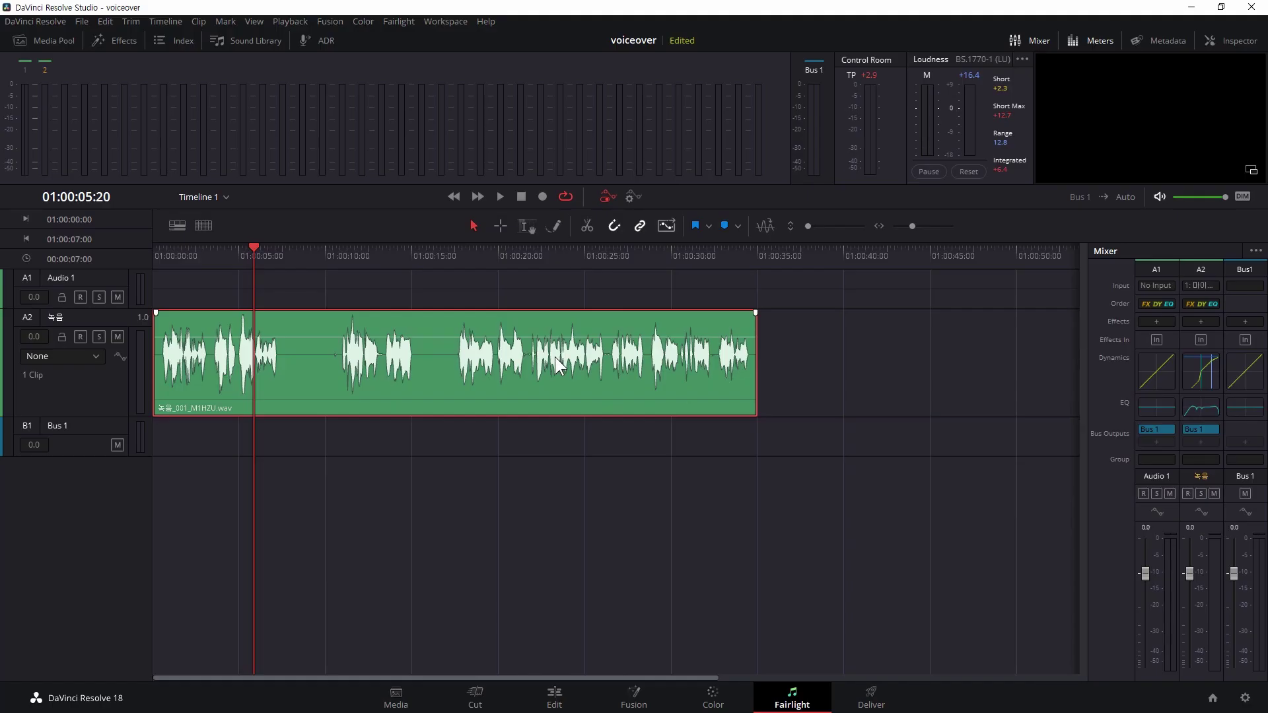